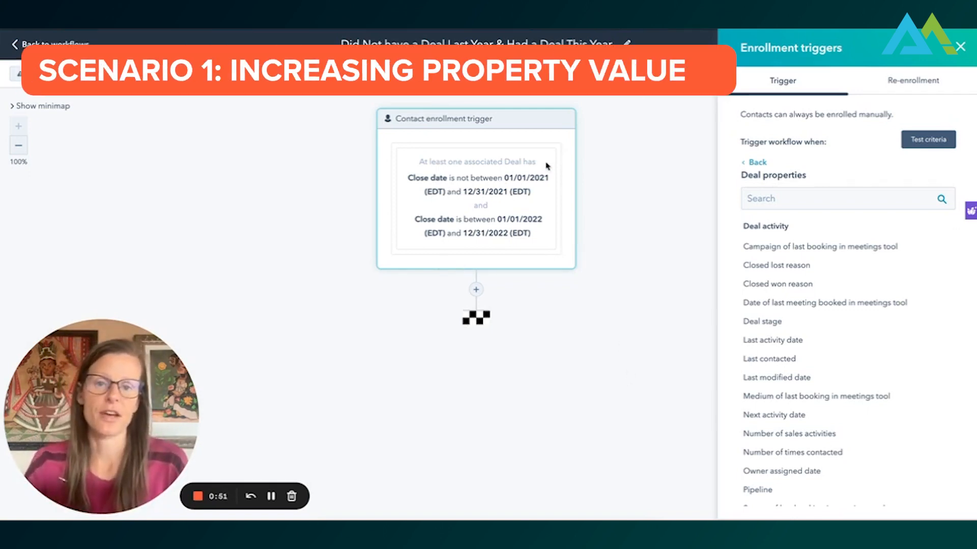
- Close the enrollment triggers, start a new action below the trigger, and review the workflow's existing set property value actions
{"action": "left_click", "coordinate": [960, 48]}
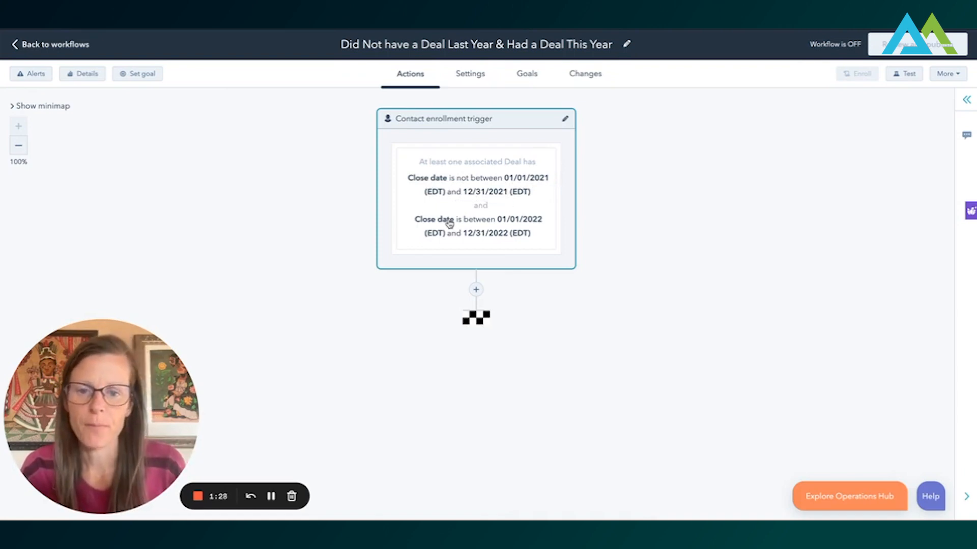
{"action": "left_click", "coordinate": [476, 290]}
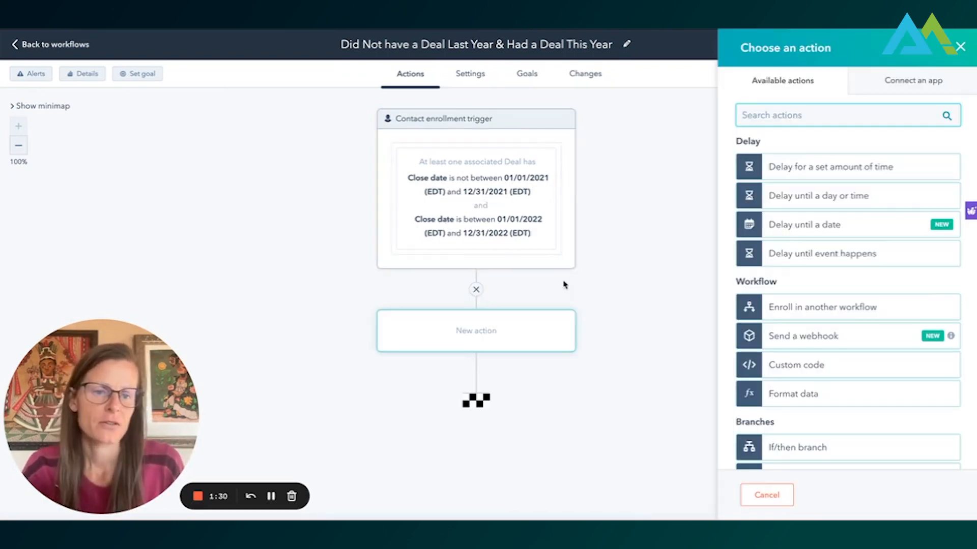
{"action": "scroll", "coordinate": [862, 338], "scroll_direction": "down", "scroll_amount": 3}
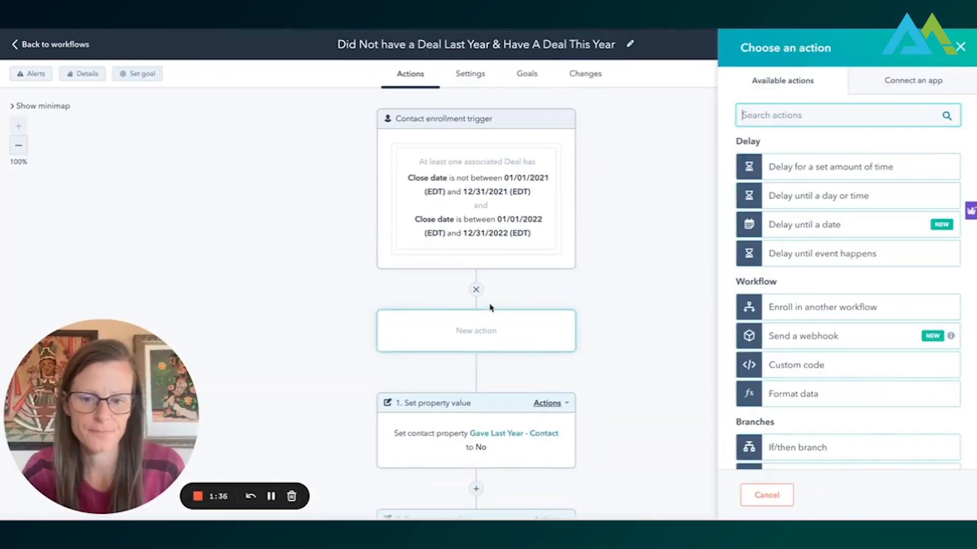
{"action": "scroll", "coordinate": [483, 326], "scroll_direction": "down", "scroll_amount": 1}
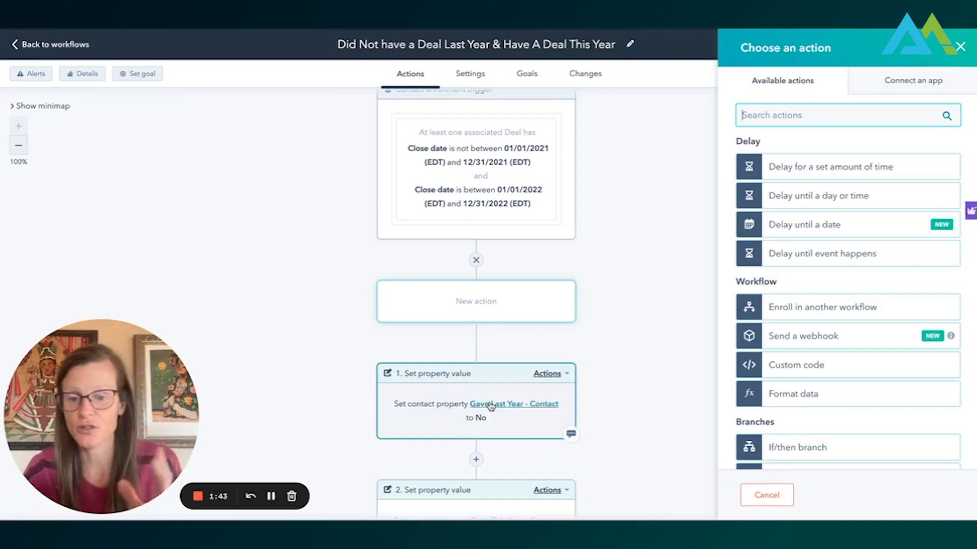
{"action": "scroll", "coordinate": [491, 405], "scroll_direction": "down", "scroll_amount": 4}
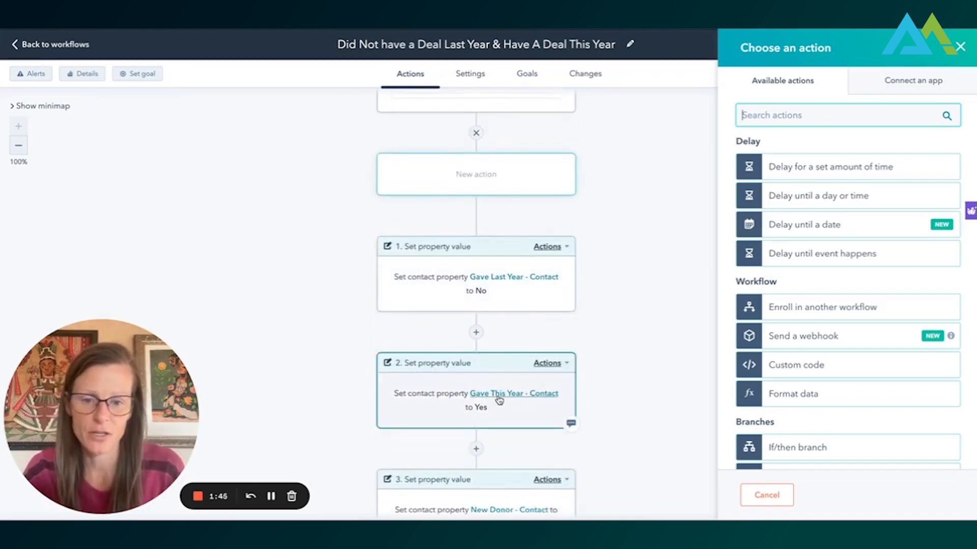
{"action": "scroll", "coordinate": [498, 396], "scroll_direction": "down", "scroll_amount": 1}
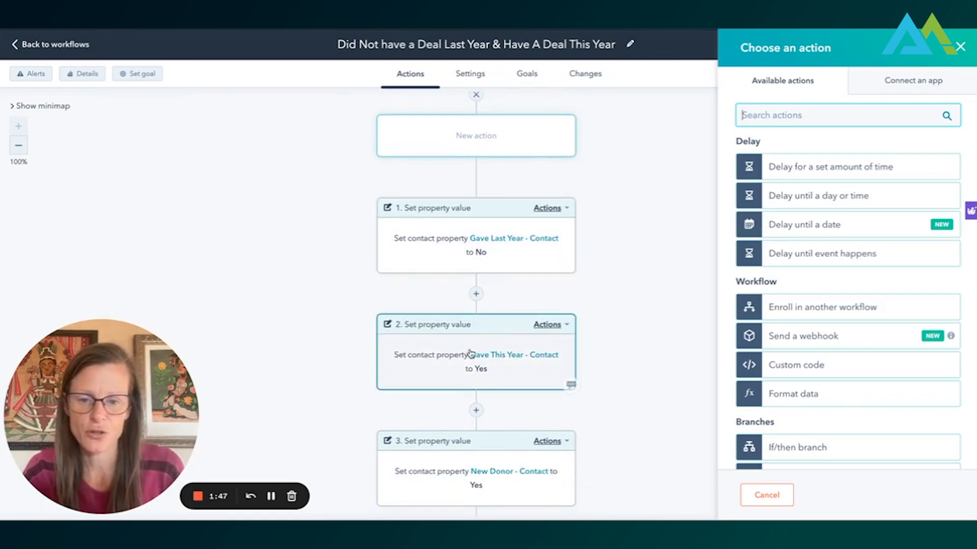
{"action": "scroll", "coordinate": [484, 372], "scroll_direction": "down", "scroll_amount": 2}
{"action": "scroll", "coordinate": [482, 372], "scroll_direction": "up", "scroll_amount": 6}
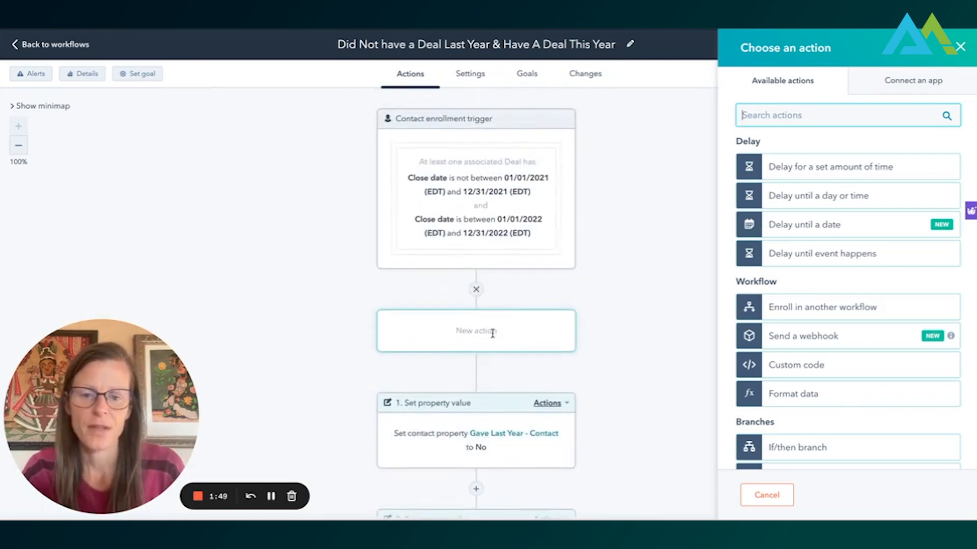
- Choose an increase or decrease property value action for the new step directly after the enrollment trigger
{"action": "scroll", "coordinate": [870, 422], "scroll_direction": "down", "scroll_amount": 8}
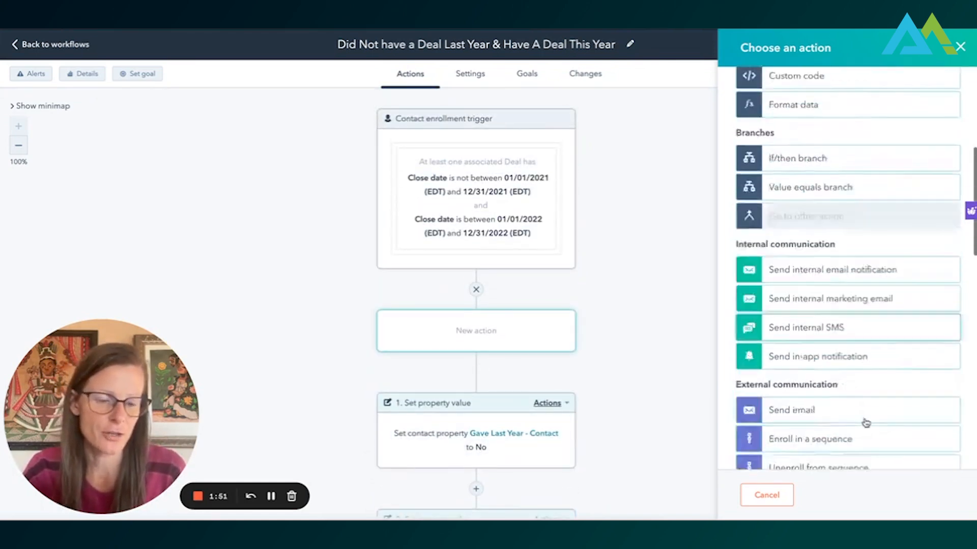
{"action": "scroll", "coordinate": [873, 404], "scroll_direction": "down", "scroll_amount": 8}
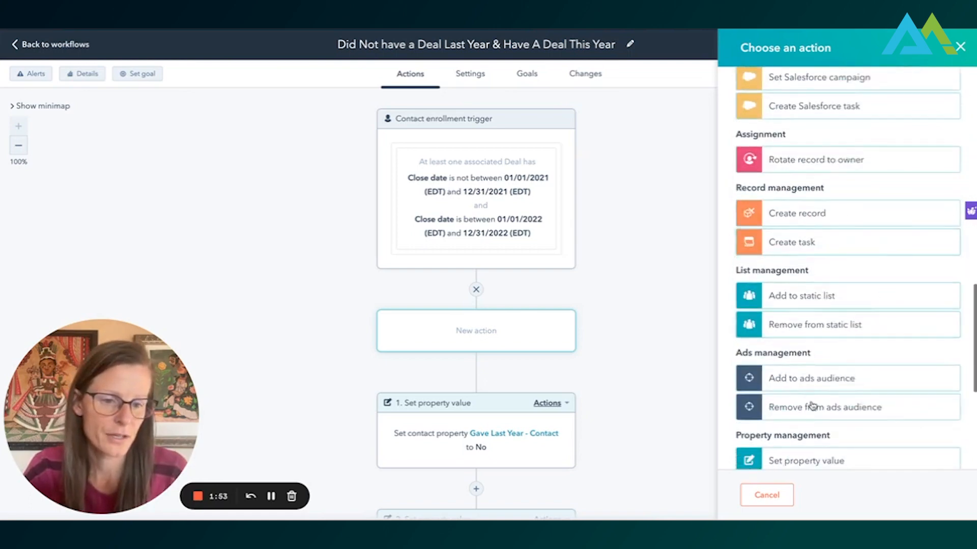
{"action": "scroll", "coordinate": [834, 366], "scroll_direction": "down", "scroll_amount": 3}
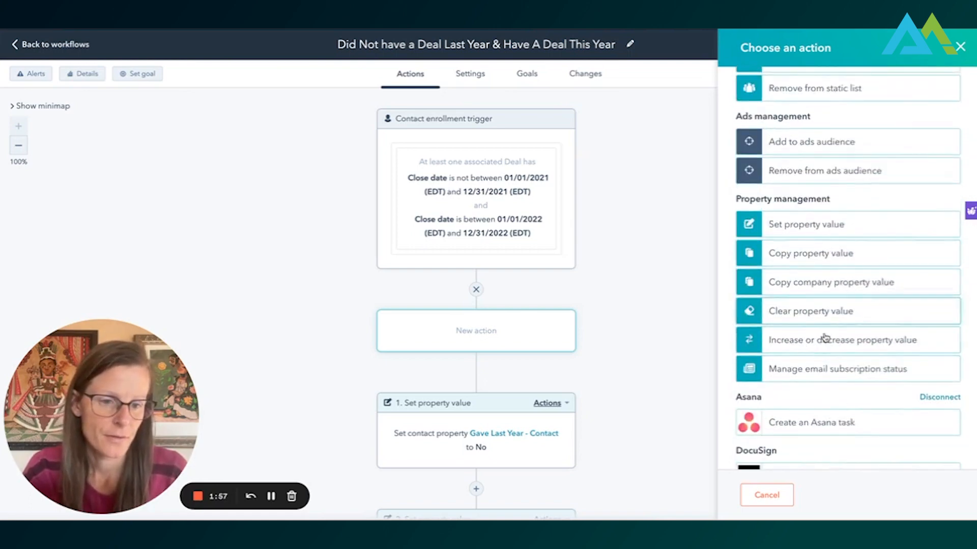
{"action": "left_click", "coordinate": [824, 339]}
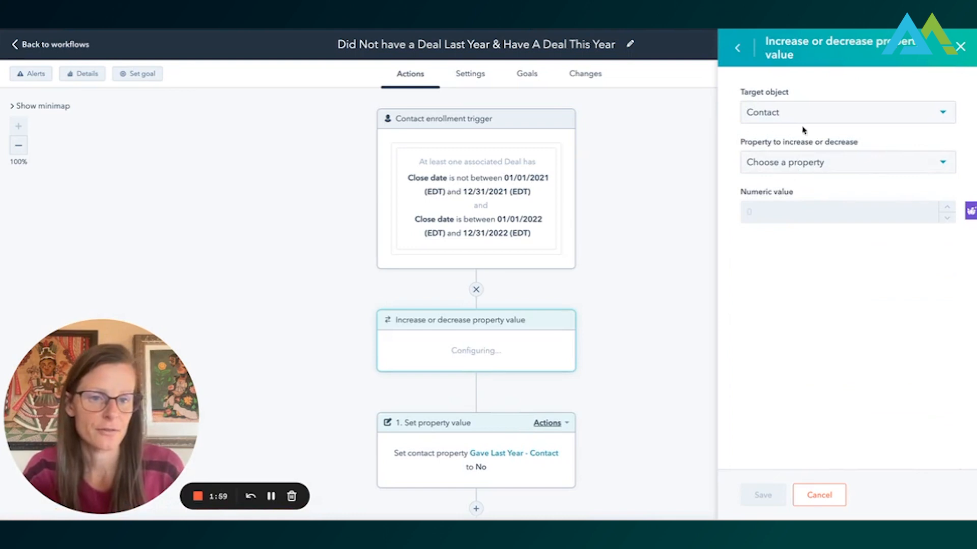
- Configure the action to increase Consecutive Years Giving - Contact by 1, and close it without saving
{"action": "left_click", "coordinate": [803, 165]}
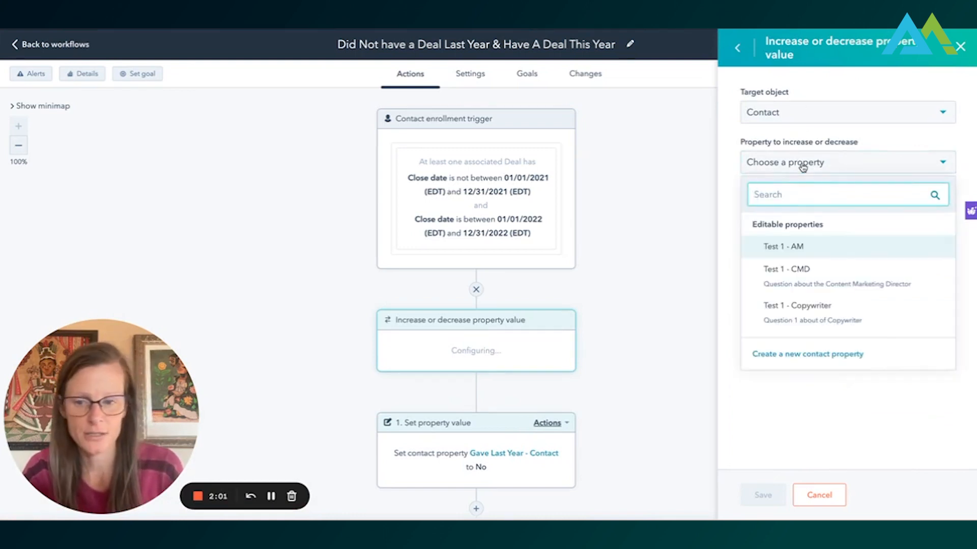
{"action": "type", "text": "years"}
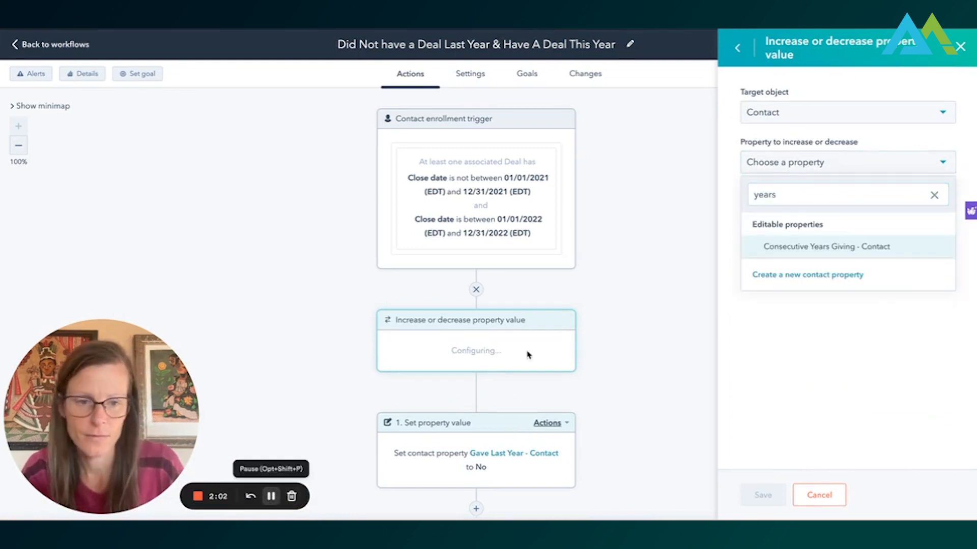
{"action": "left_click", "coordinate": [844, 247]}
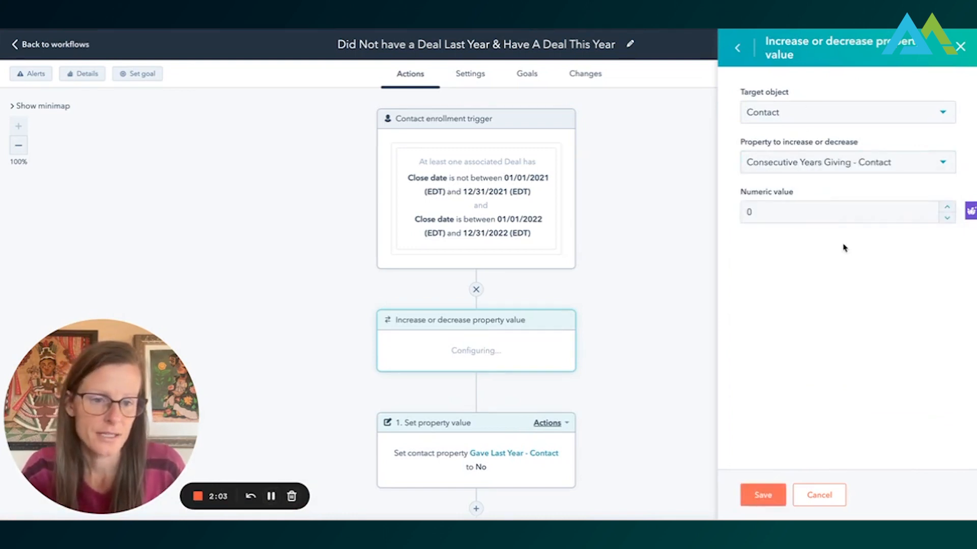
{"action": "left_click", "coordinate": [947, 208]}
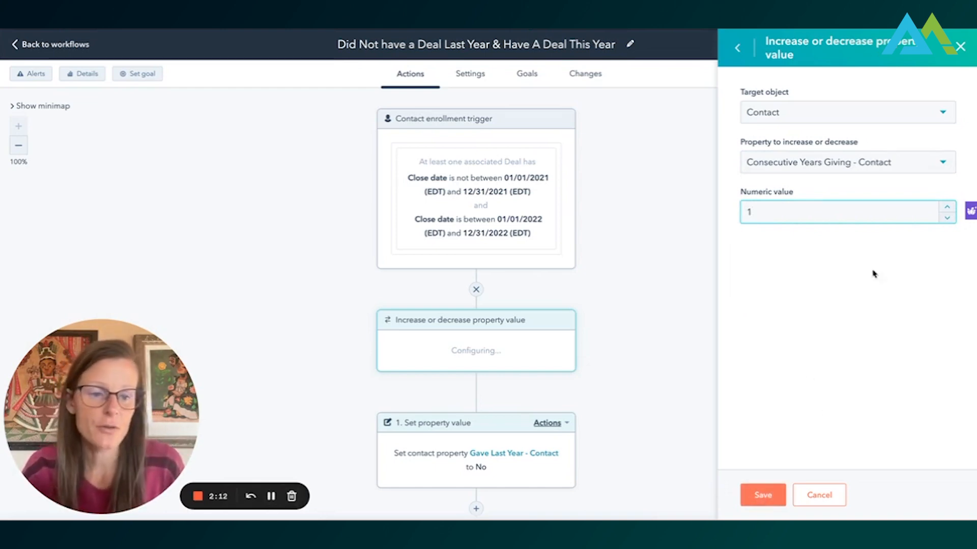
{"action": "left_click", "coordinate": [960, 46]}
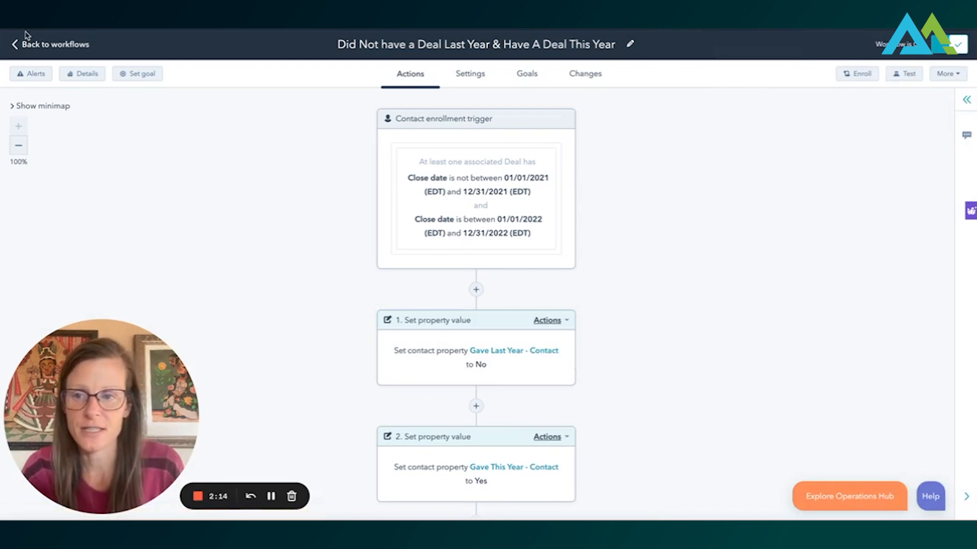
- Return to the workflow list and open the "Had a Deal Last Year & This Year" workflow
{"action": "left_click", "coordinate": [29, 49]}
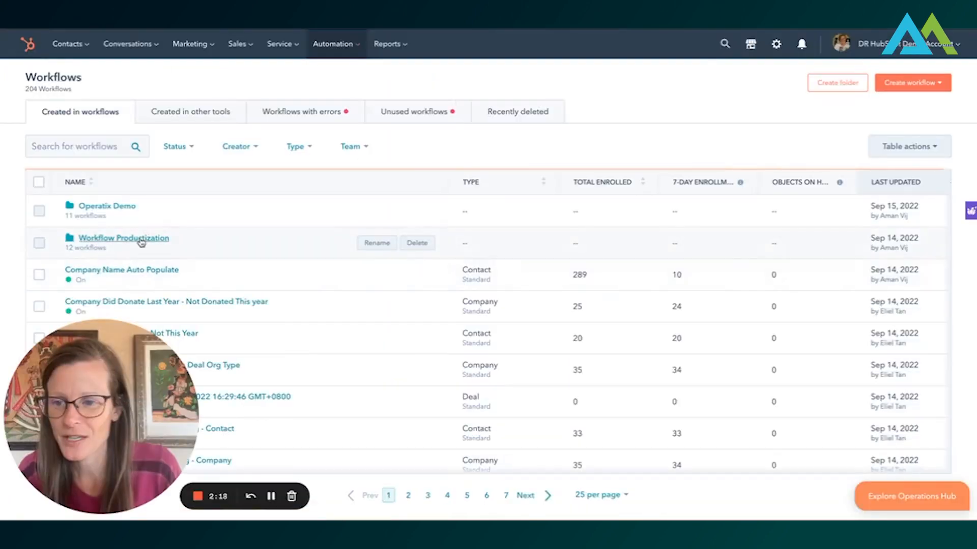
{"action": "scroll", "coordinate": [142, 237], "scroll_direction": "down", "scroll_amount": 2}
{"action": "scroll", "coordinate": [142, 237], "scroll_direction": "up", "scroll_amount": 2}
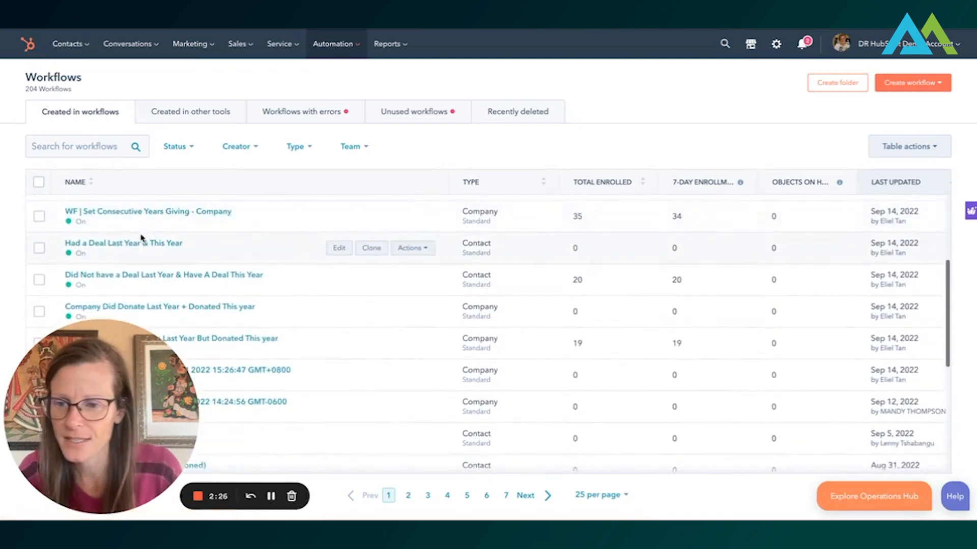
{"action": "left_click", "coordinate": [142, 245]}
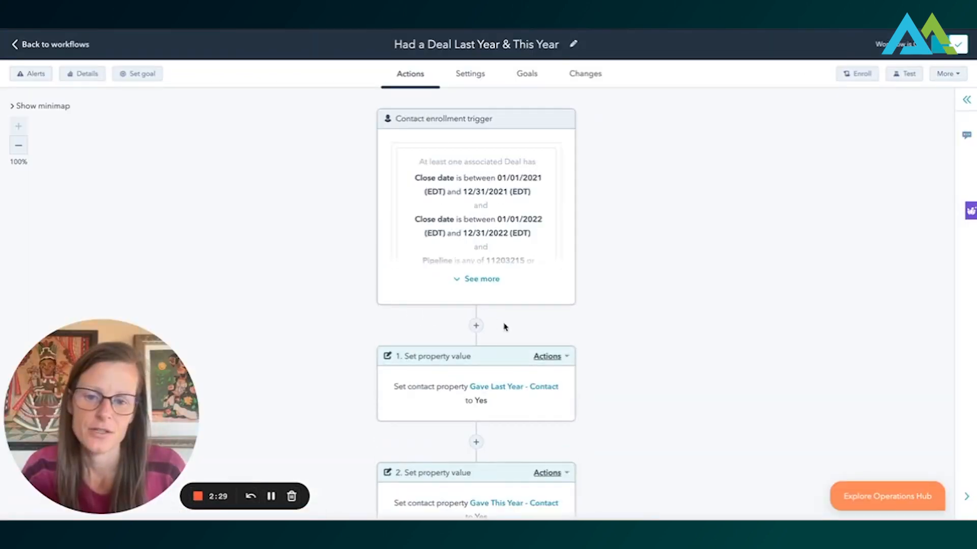
- Insert an increase or decrease property value action between the enrollment trigger and the Gave Last Year - Contact action
{"action": "scroll", "coordinate": [563, 342], "scroll_direction": "down", "scroll_amount": 2}
{"action": "left_click", "coordinate": [484, 290]}
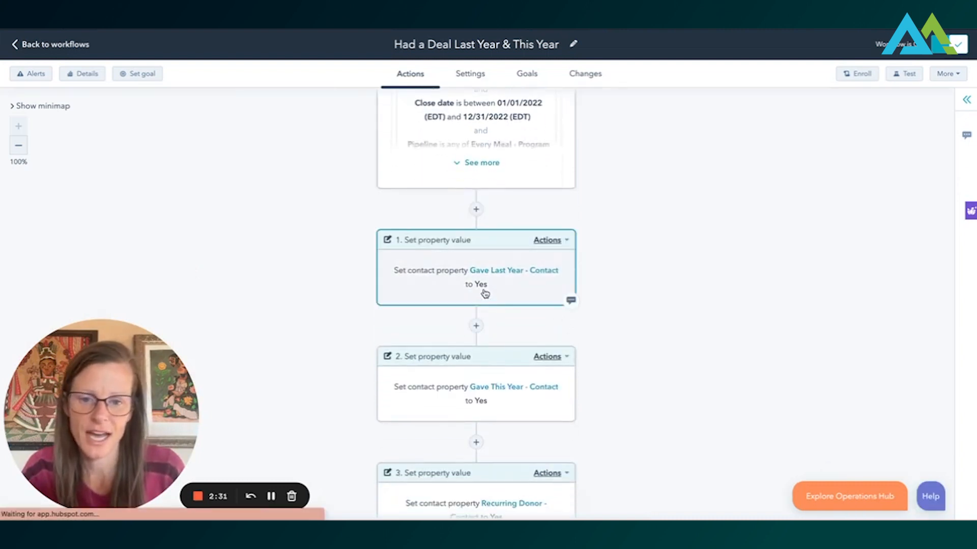
{"action": "scroll", "coordinate": [483, 284], "scroll_direction": "down", "scroll_amount": 1}
{"action": "scroll", "coordinate": [481, 280], "scroll_direction": "up", "scroll_amount": 2}
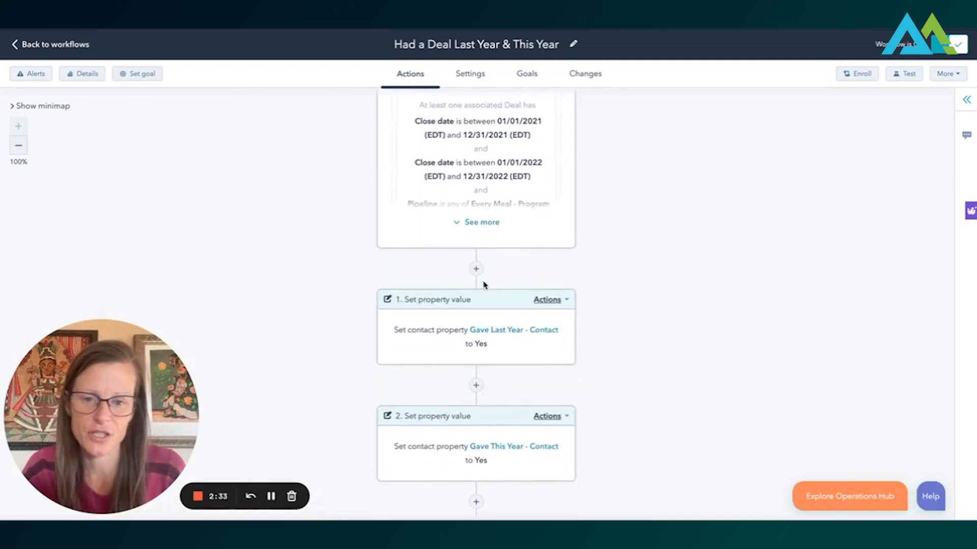
{"action": "left_click", "coordinate": [476, 270]}
{"action": "scroll", "coordinate": [857, 363], "scroll_direction": "down", "scroll_amount": 5}
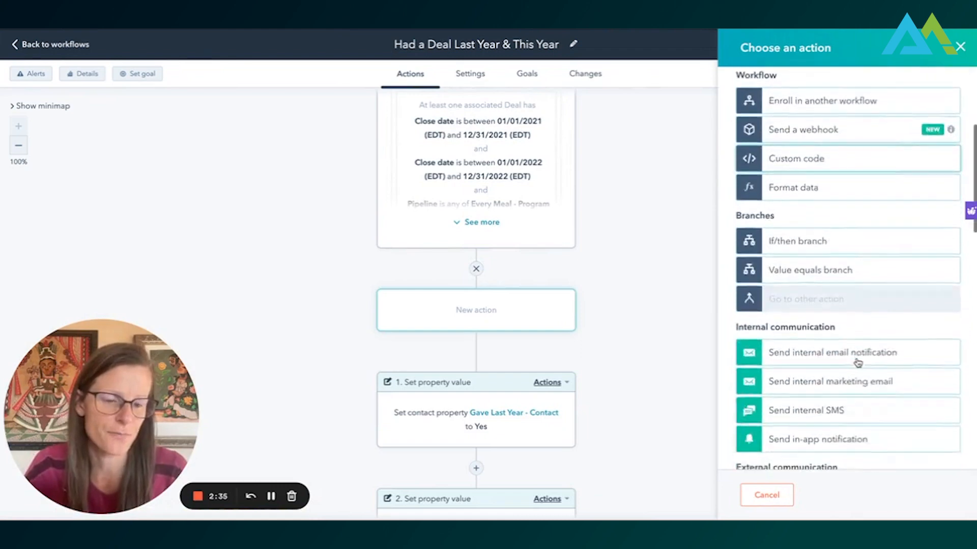
{"action": "scroll", "coordinate": [857, 363], "scroll_direction": "down", "scroll_amount": 5}
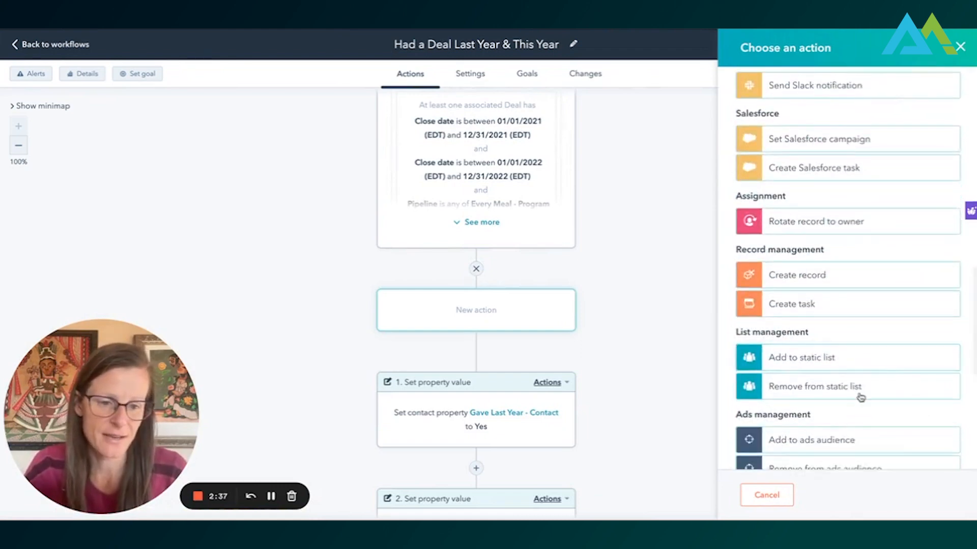
{"action": "scroll", "coordinate": [861, 396], "scroll_direction": "down", "scroll_amount": 3}
{"action": "scroll", "coordinate": [860, 395], "scroll_direction": "down", "scroll_amount": 2}
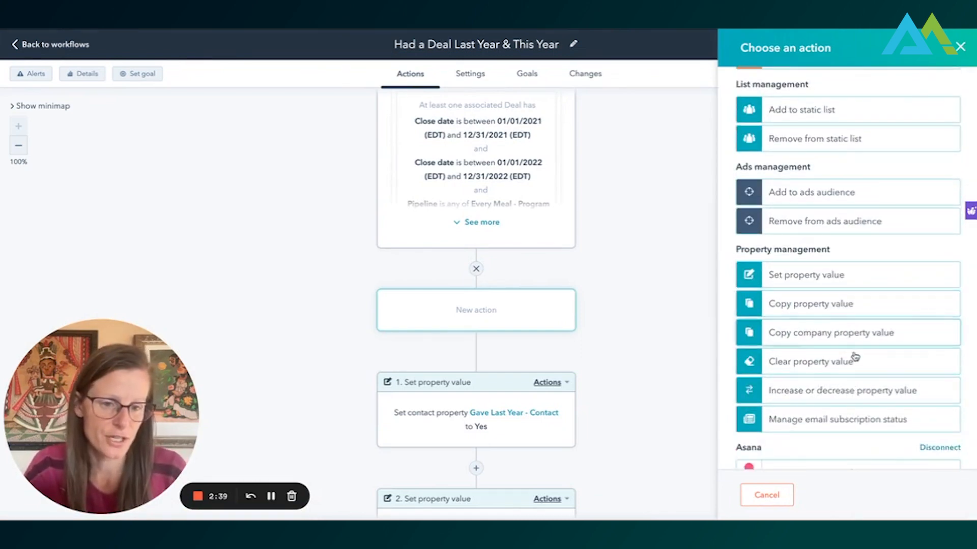
{"action": "left_click", "coordinate": [844, 397]}
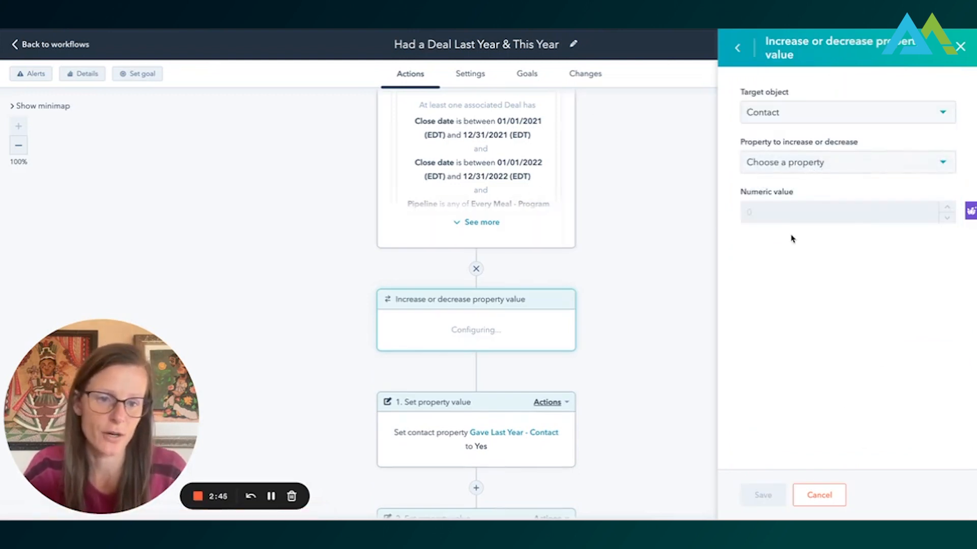
- Set the action to raise Consecutive Years Giving - Contact by 1, and discard it by closing the configuration
{"action": "left_click", "coordinate": [816, 169]}
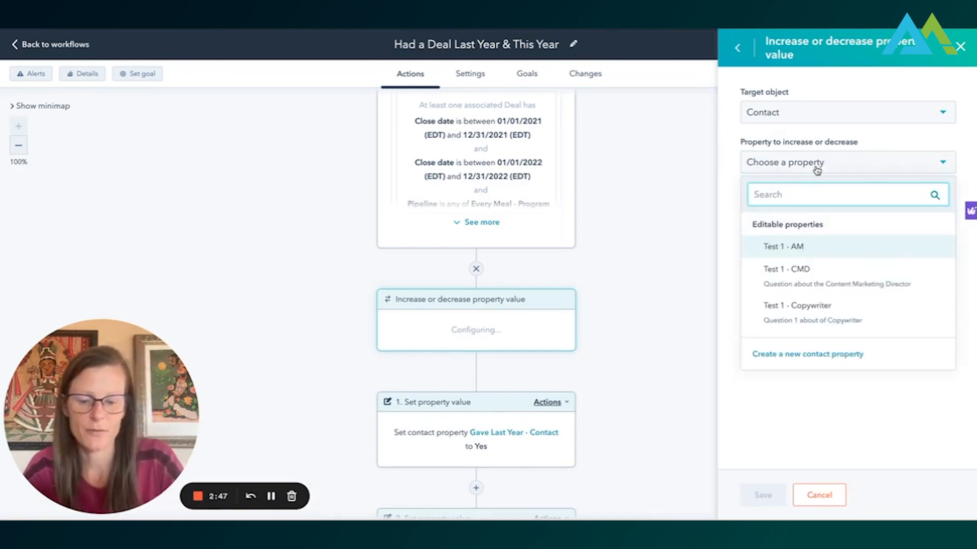
{"action": "type", "text": "year"}
{"action": "left_click", "coordinate": [833, 246]}
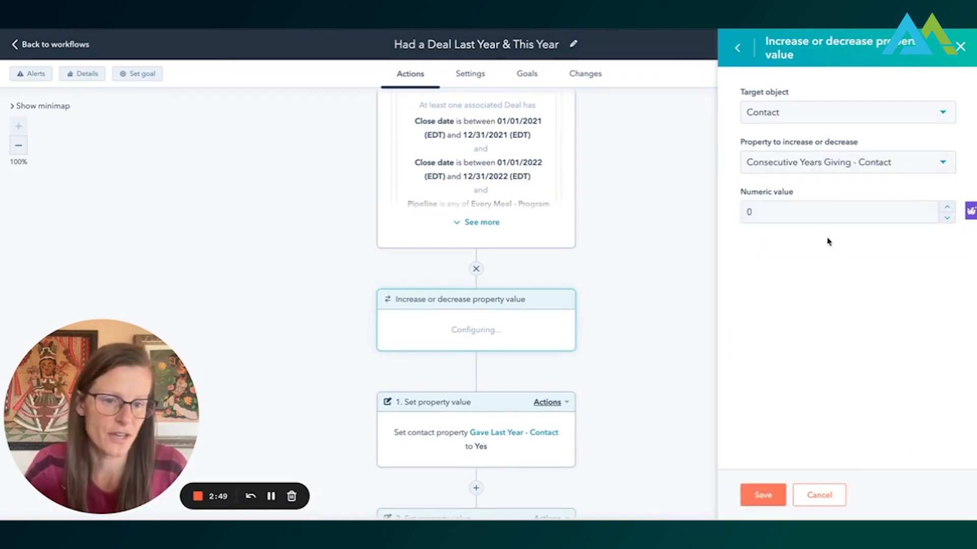
{"action": "left_click", "coordinate": [948, 208]}
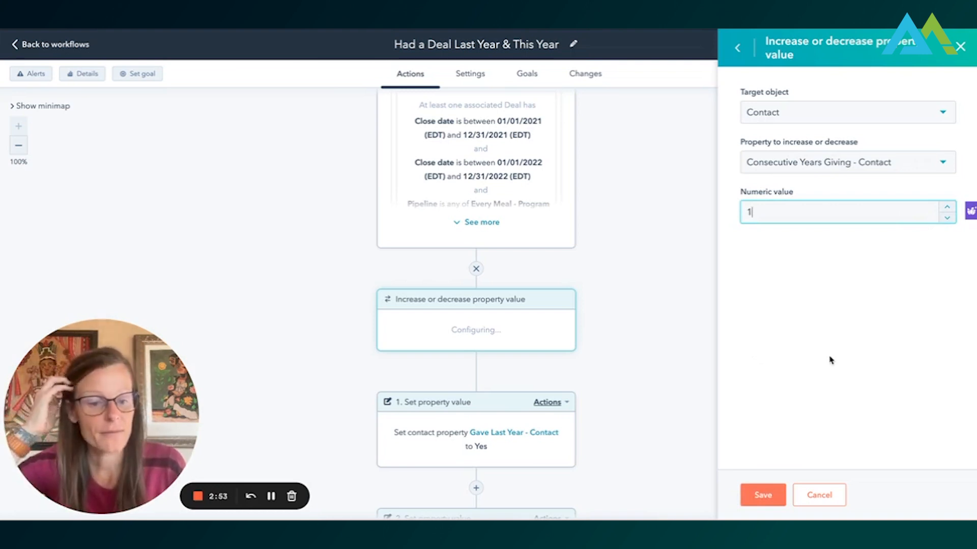
{"action": "left_click", "coordinate": [960, 48]}
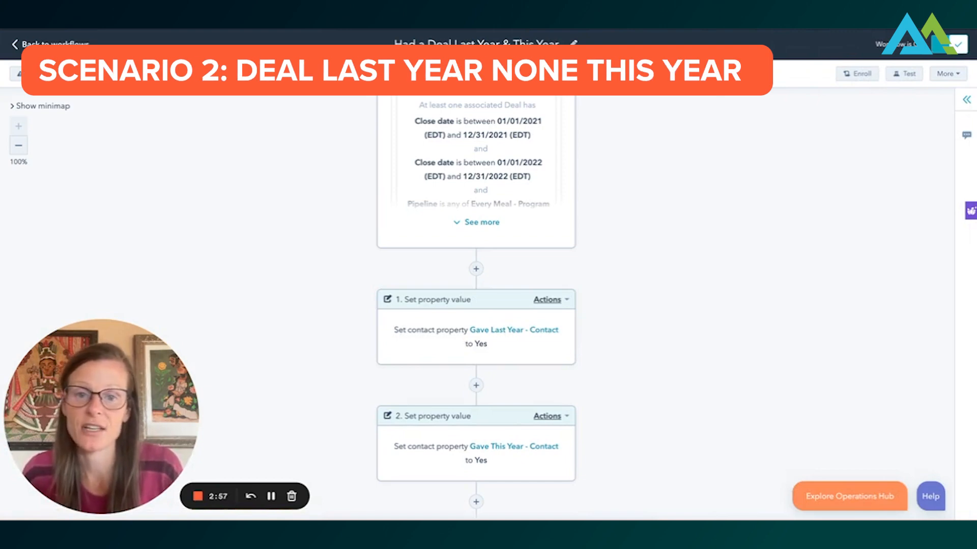
- Go back to the workflow list and open the "Had a Deal Last Year & Not This Year" workflow
{"action": "left_click", "coordinate": [55, 44]}
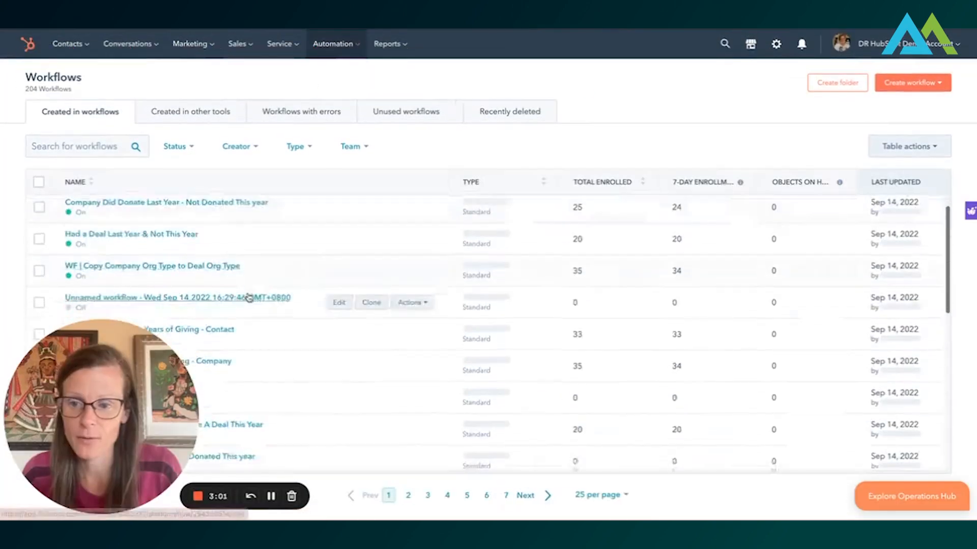
{"action": "scroll", "coordinate": [247, 295], "scroll_direction": "down", "scroll_amount": 1}
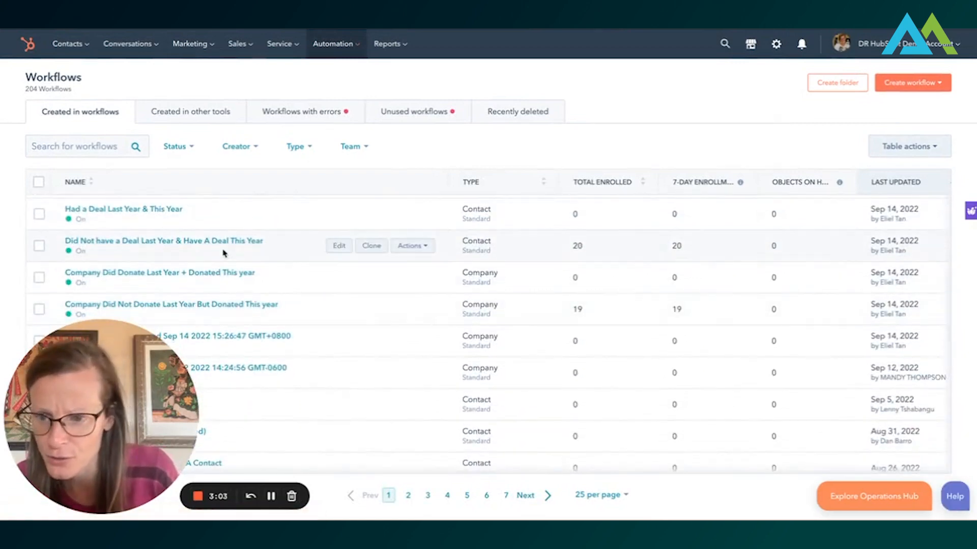
{"action": "scroll", "coordinate": [205, 254], "scroll_direction": "up", "scroll_amount": 1}
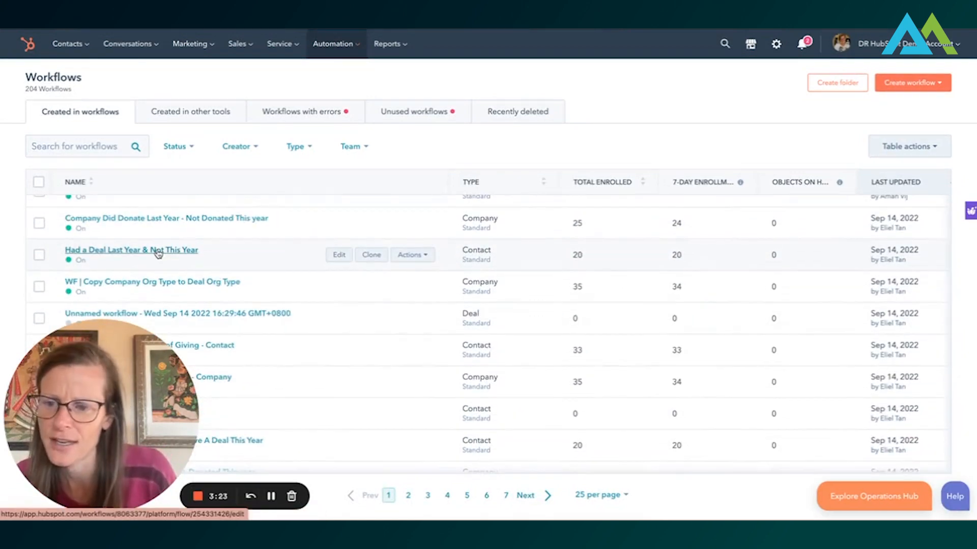
{"action": "left_click", "coordinate": [158, 251]}
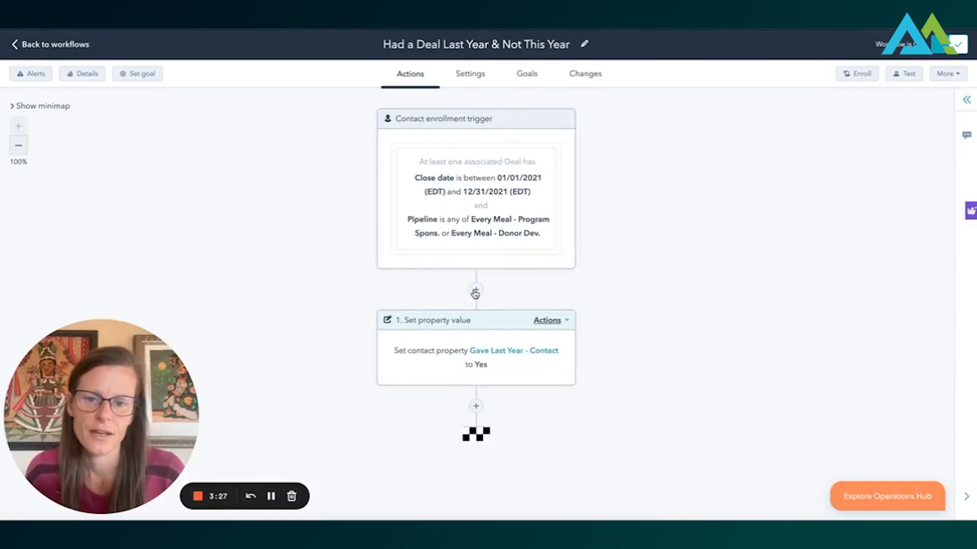
- Start an additional AND filter in the contact enrollment trigger, based on the deal property Close date
{"action": "left_click", "coordinate": [474, 294]}
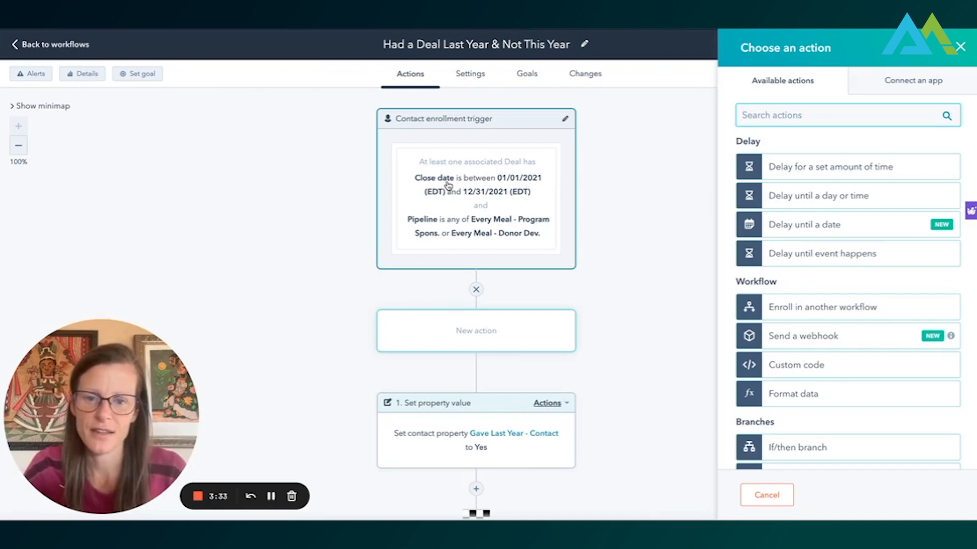
{"action": "left_click", "coordinate": [483, 201]}
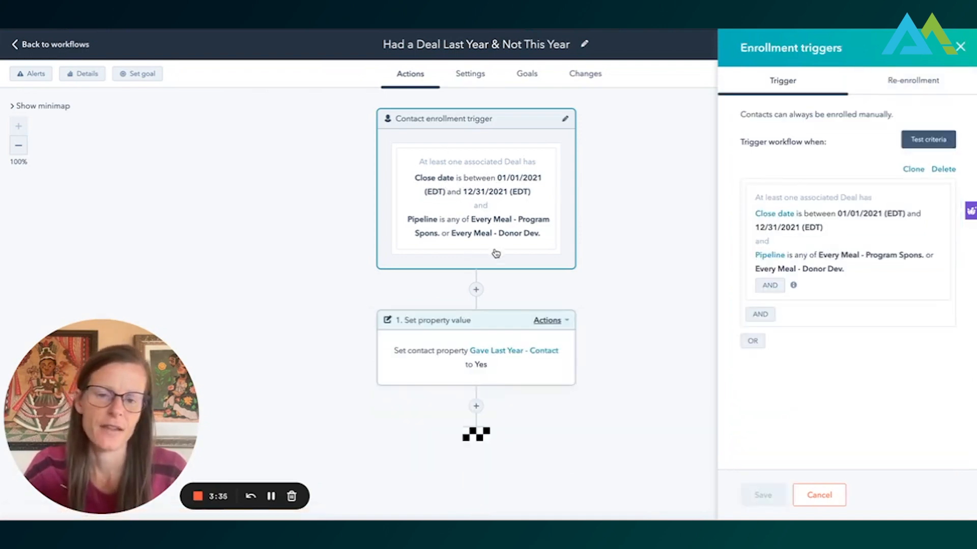
{"action": "left_click", "coordinate": [761, 315]}
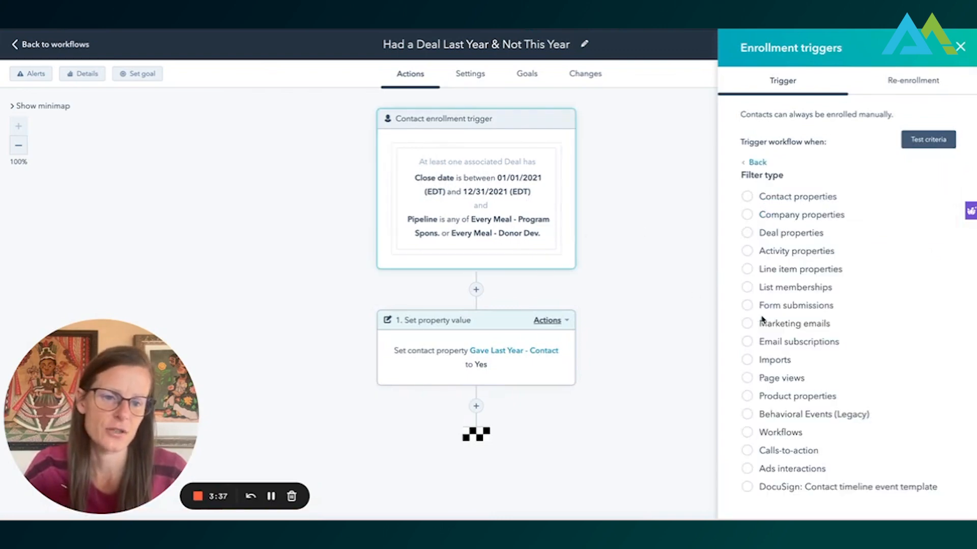
{"action": "left_click", "coordinate": [747, 233]}
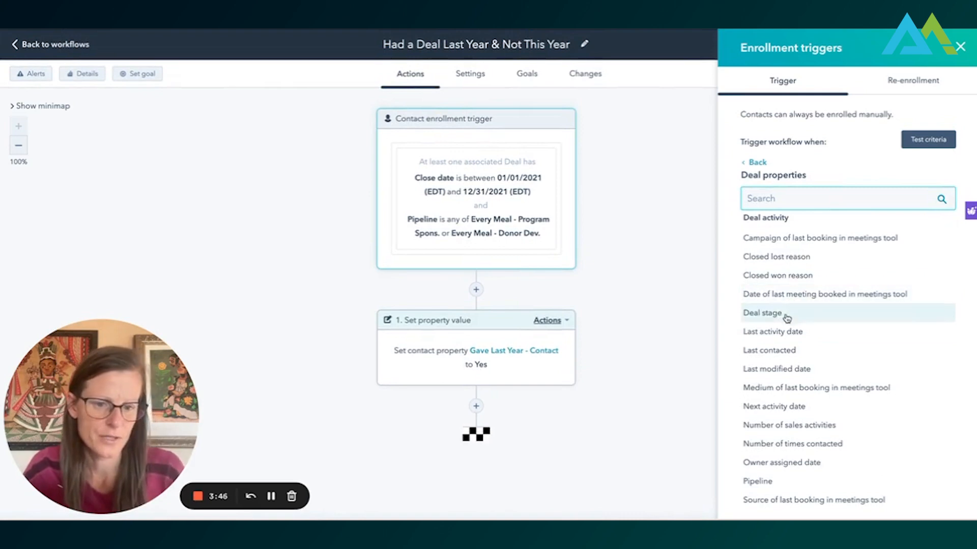
{"action": "type", "text": "close"}
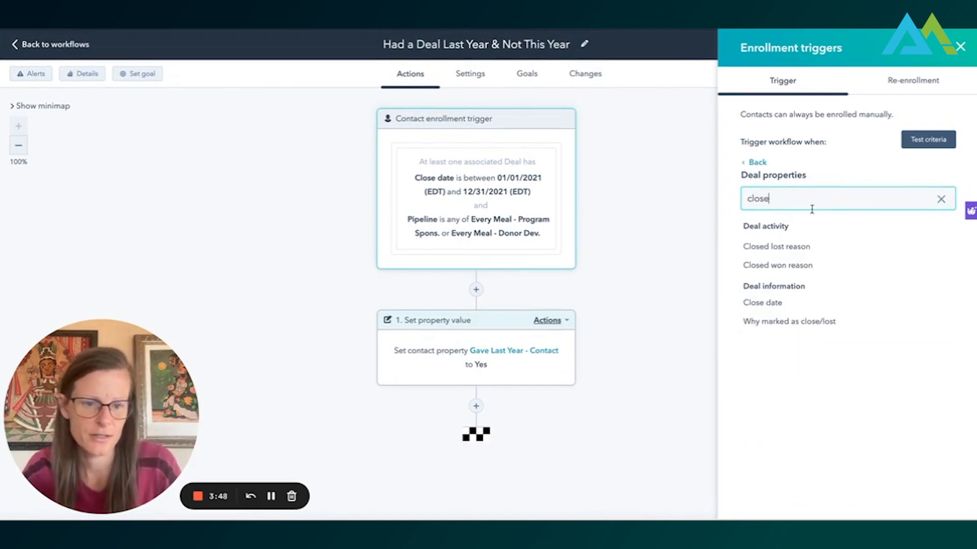
{"action": "left_click", "coordinate": [808, 302]}
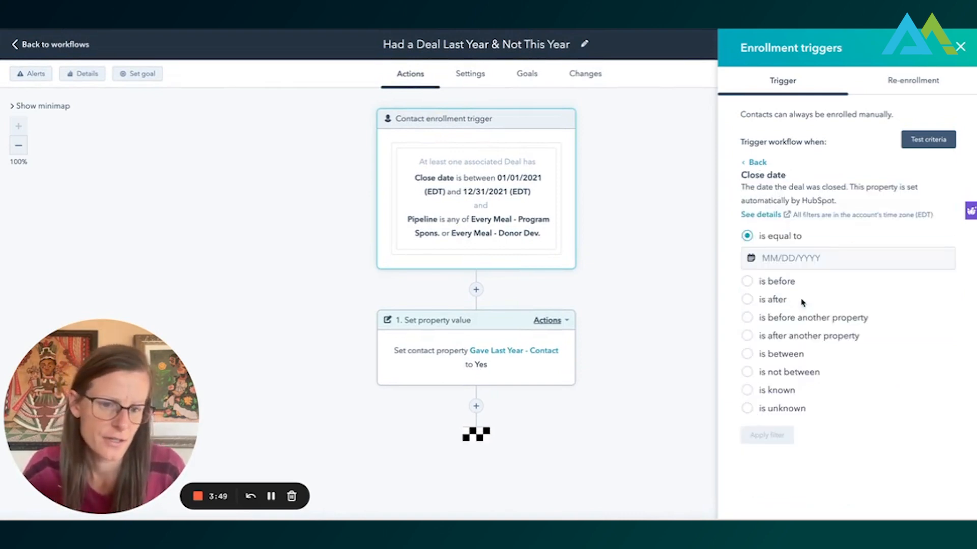
- Set the new Close date filter to between 01/01/2022 and 12/31/2022, and save the trigger without enrolling existing contacts
{"action": "left_click", "coordinate": [746, 354]}
{"action": "left_click", "coordinate": [768, 349]}
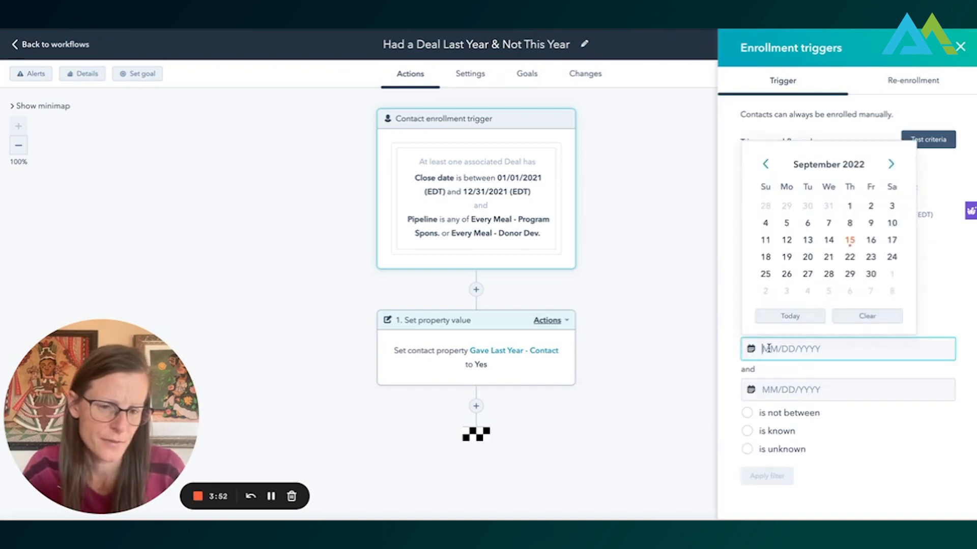
{"action": "type", "text": "01/01/20"}
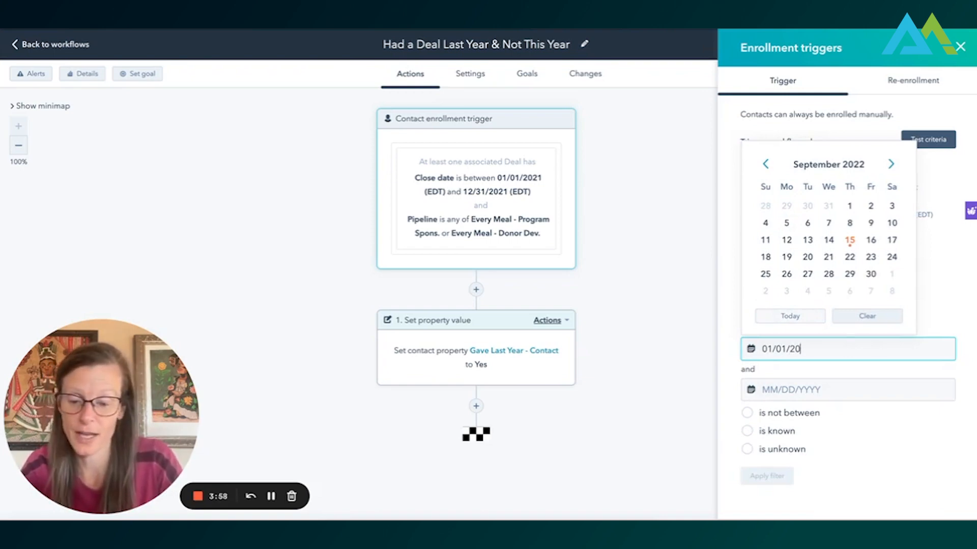
{"action": "type", "text": "22"}
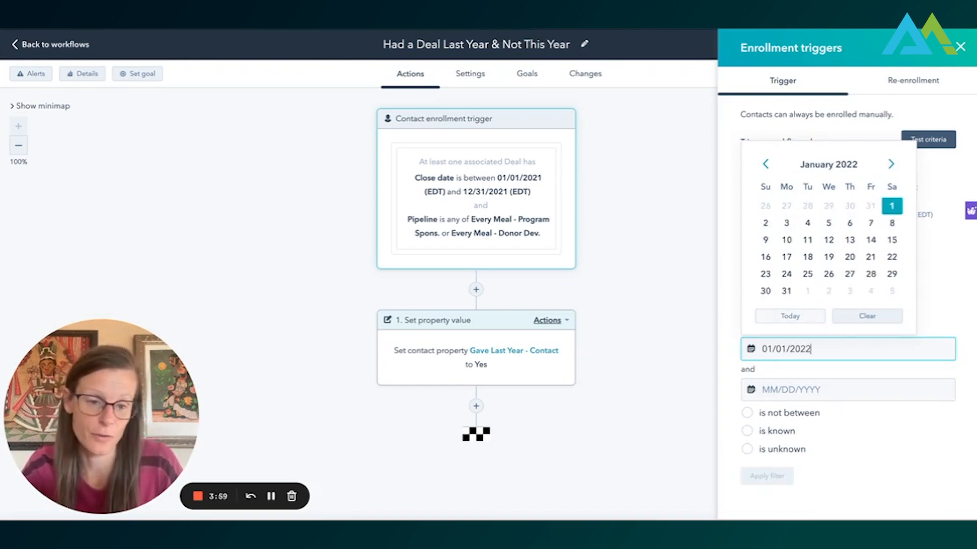
{"action": "left_click", "coordinate": [792, 390]}
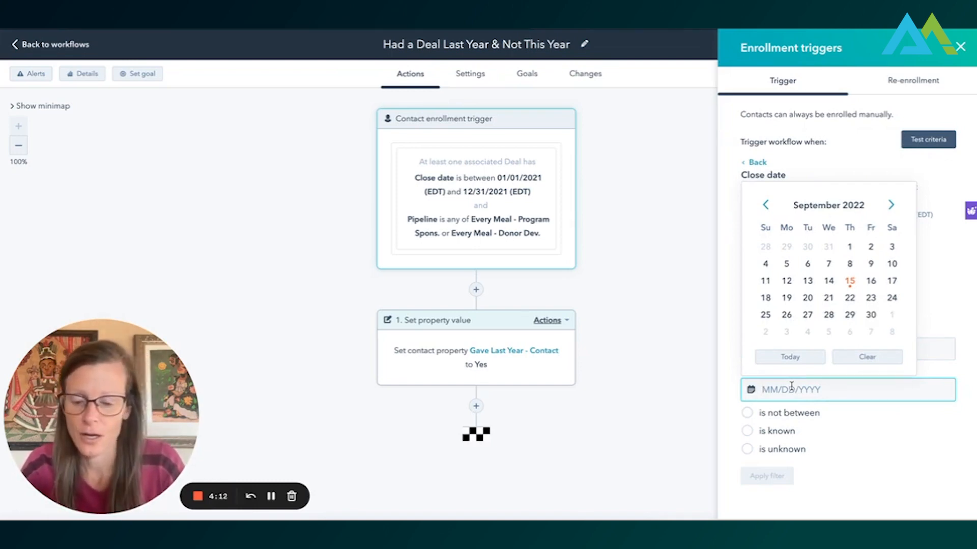
{"action": "type", "text": "1"}
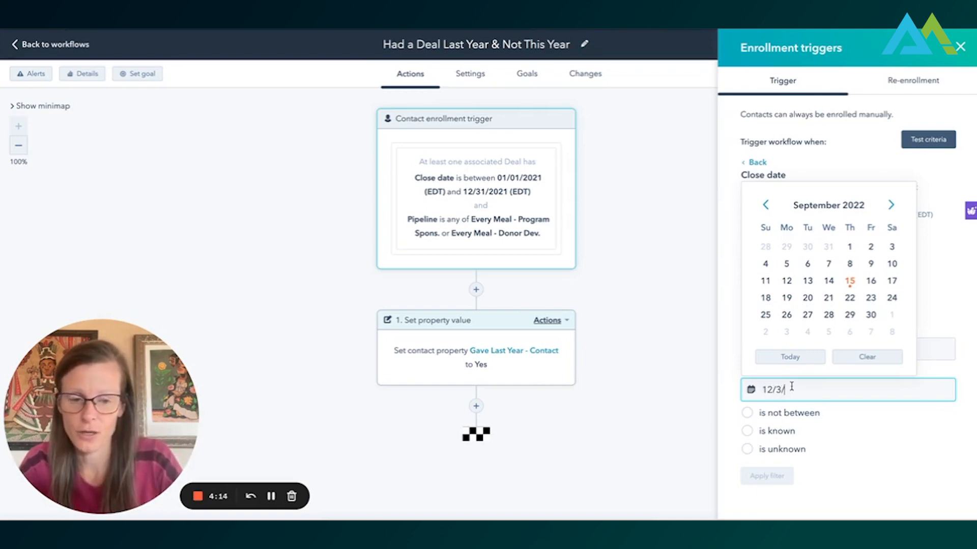
{"action": "type", "text": "2/31/20"}
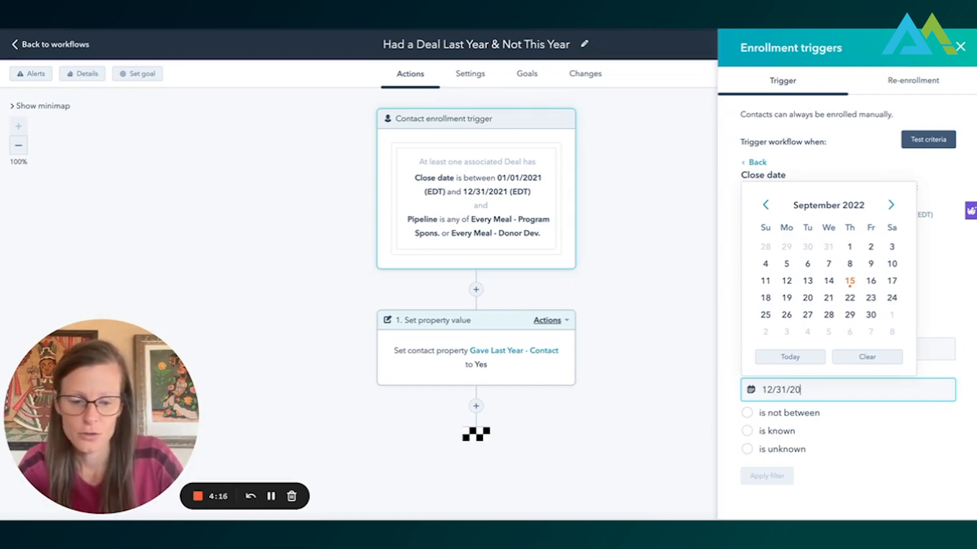
{"action": "type", "text": "22"}
{"action": "left_click", "coordinate": [777, 477]}
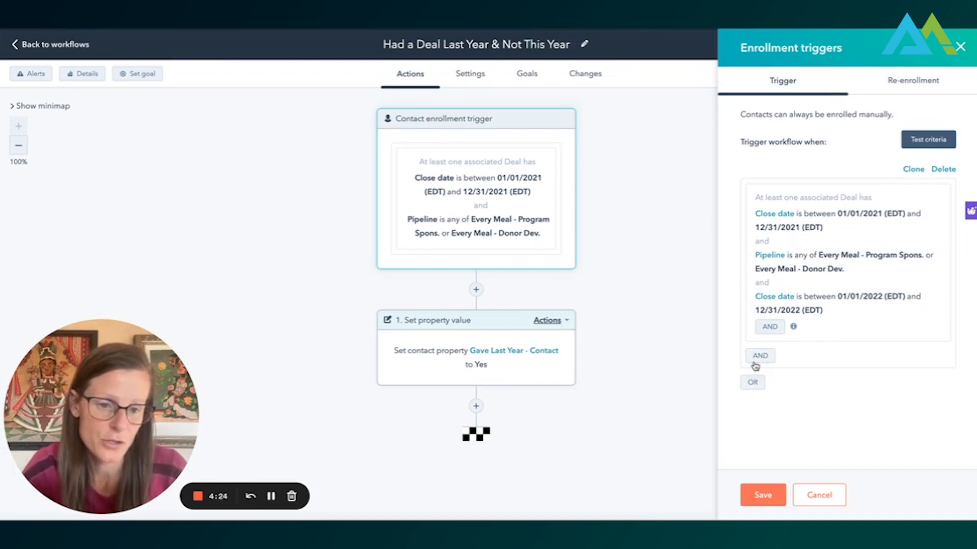
{"action": "left_click", "coordinate": [754, 494]}
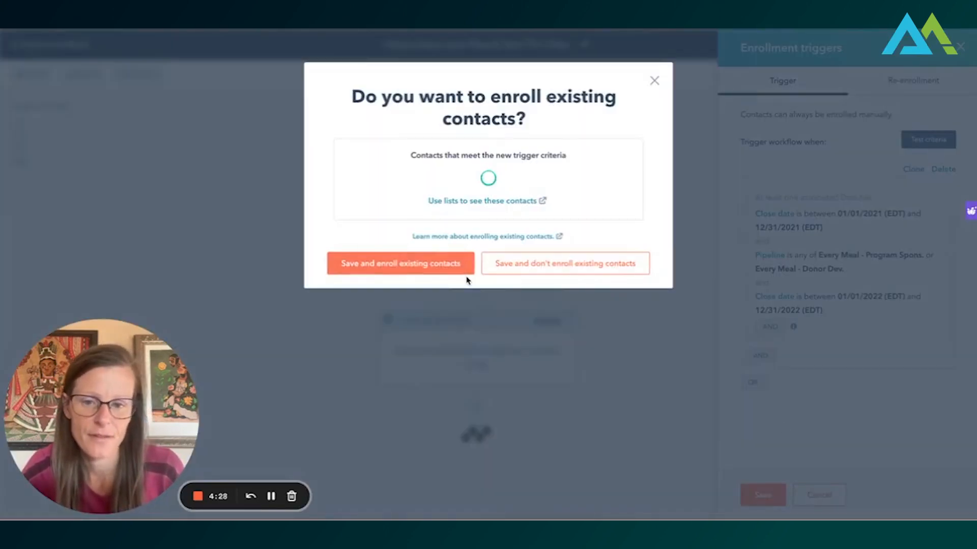
{"action": "left_click", "coordinate": [562, 270]}
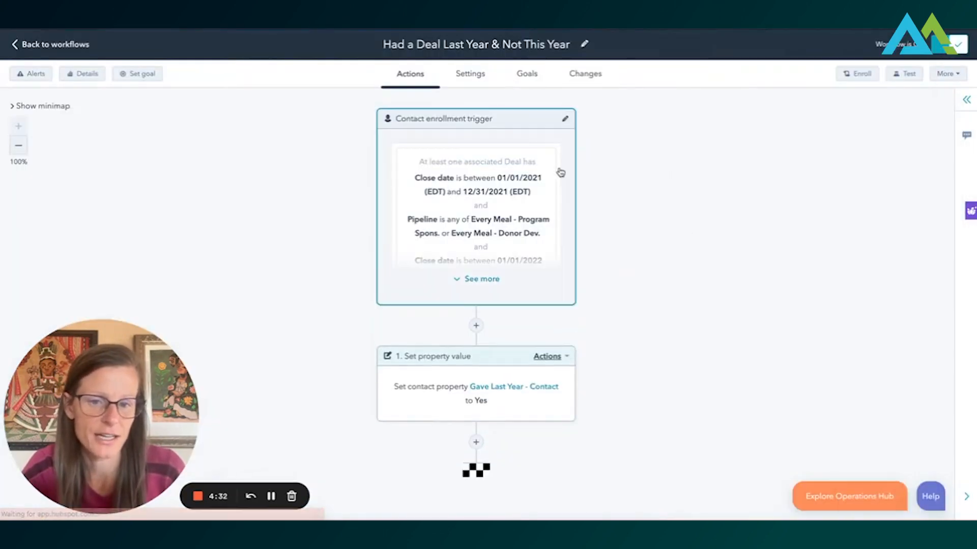
- Change the trigger's 2022 Close date filter to "is not between" and save it without enrolling existing contacts
{"action": "left_click", "coordinate": [478, 279]}
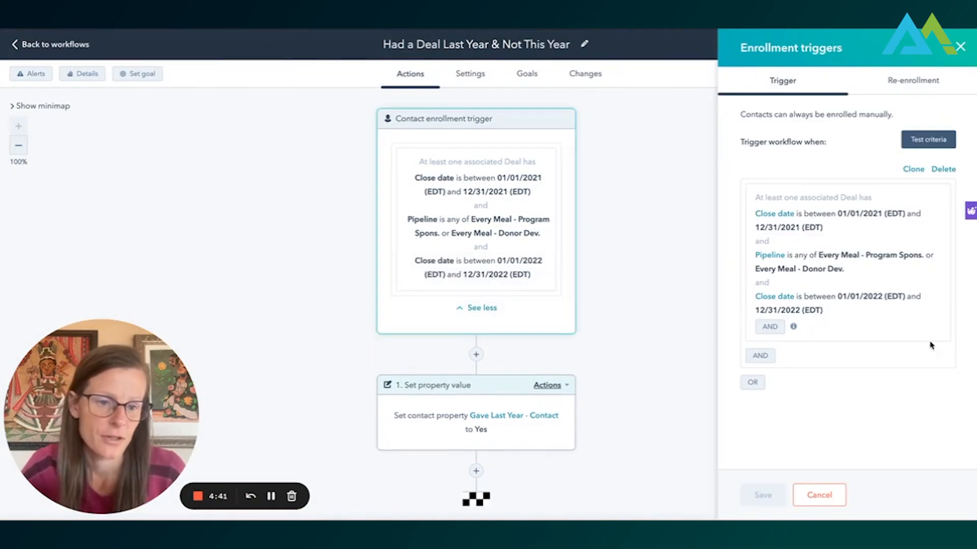
{"action": "left_click", "coordinate": [830, 301]}
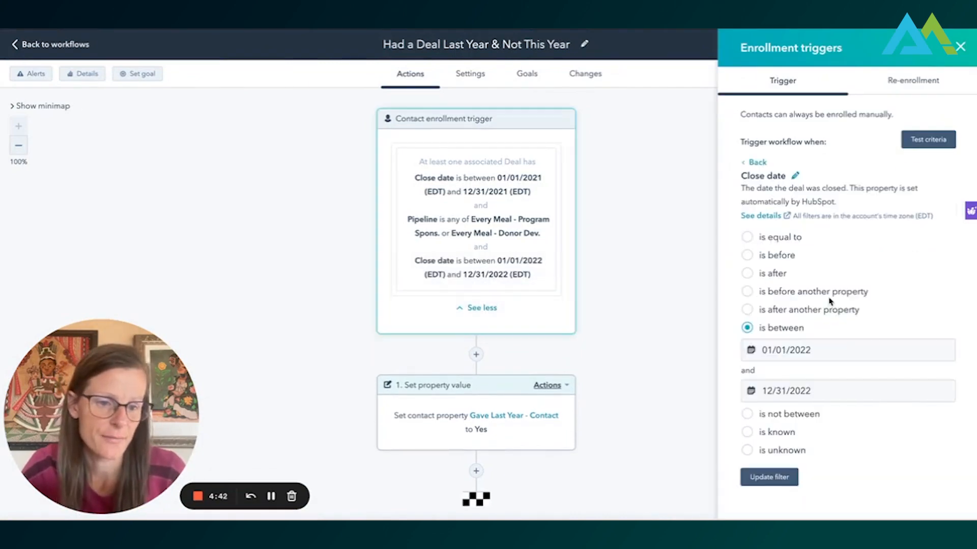
{"action": "left_click", "coordinate": [751, 416]}
{"action": "left_click", "coordinate": [781, 482]}
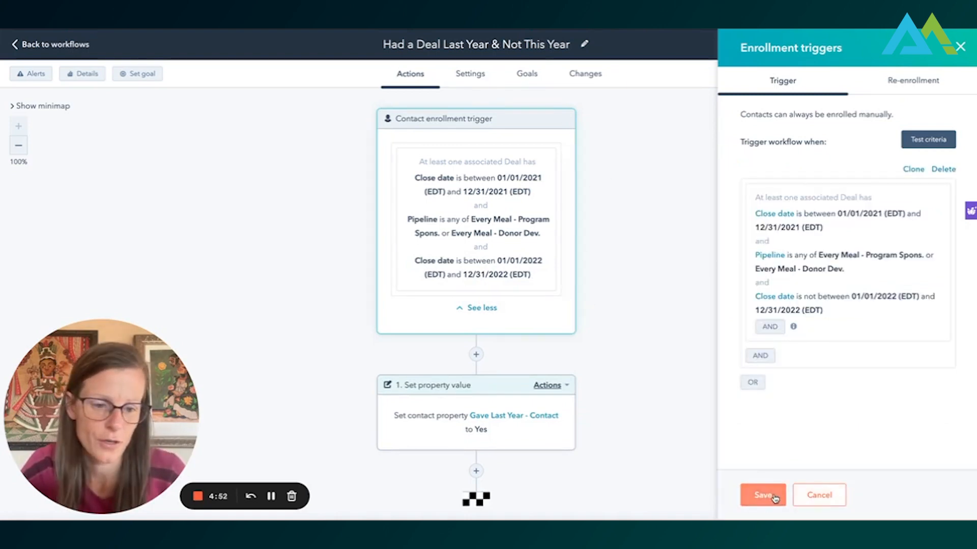
{"action": "left_click", "coordinate": [768, 494]}
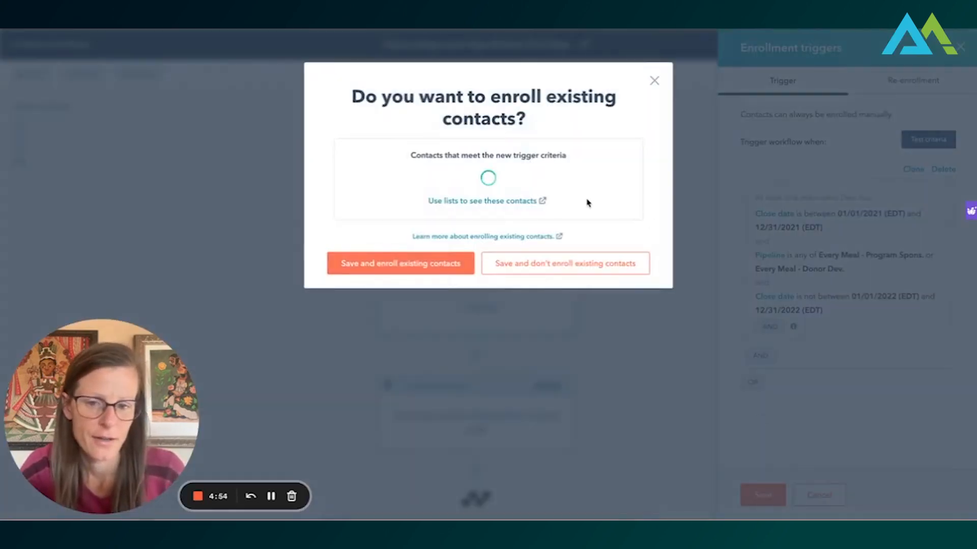
{"action": "left_click", "coordinate": [560, 263]}
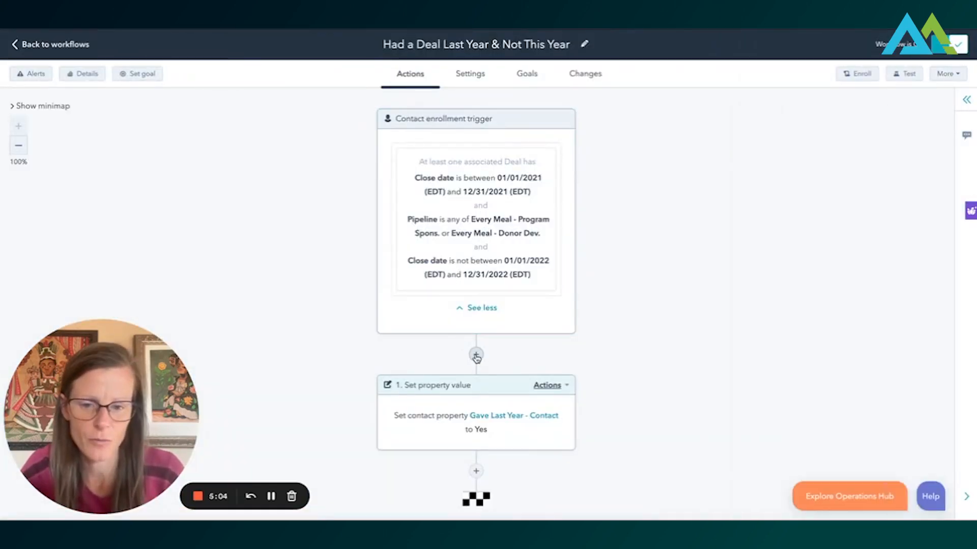
- Insert a Delay until a date action directly after the enrollment trigger, with the calendar date 12/31/2022
{"action": "left_click", "coordinate": [476, 355]}
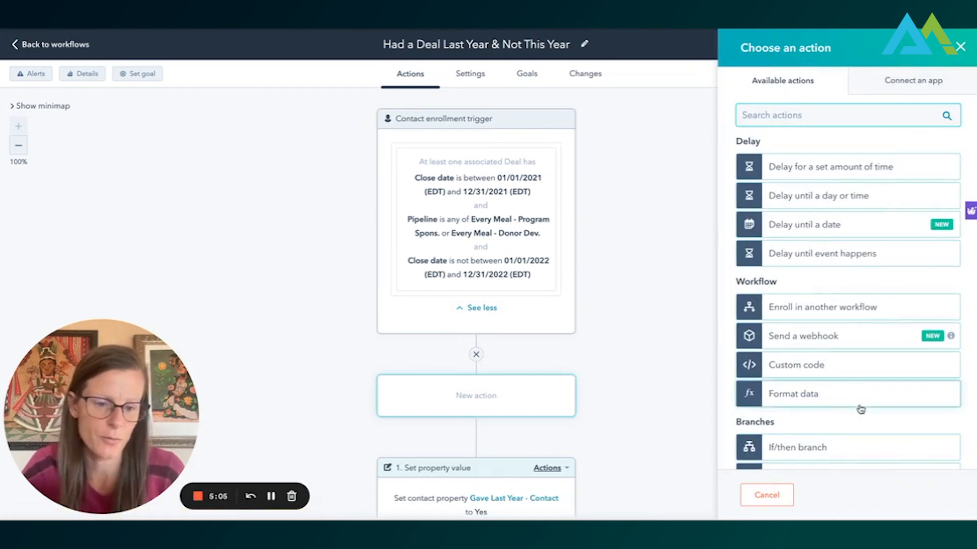
{"action": "scroll", "coordinate": [860, 409], "scroll_direction": "down", "scroll_amount": 2}
{"action": "scroll", "coordinate": [845, 218], "scroll_direction": "up", "scroll_amount": 2}
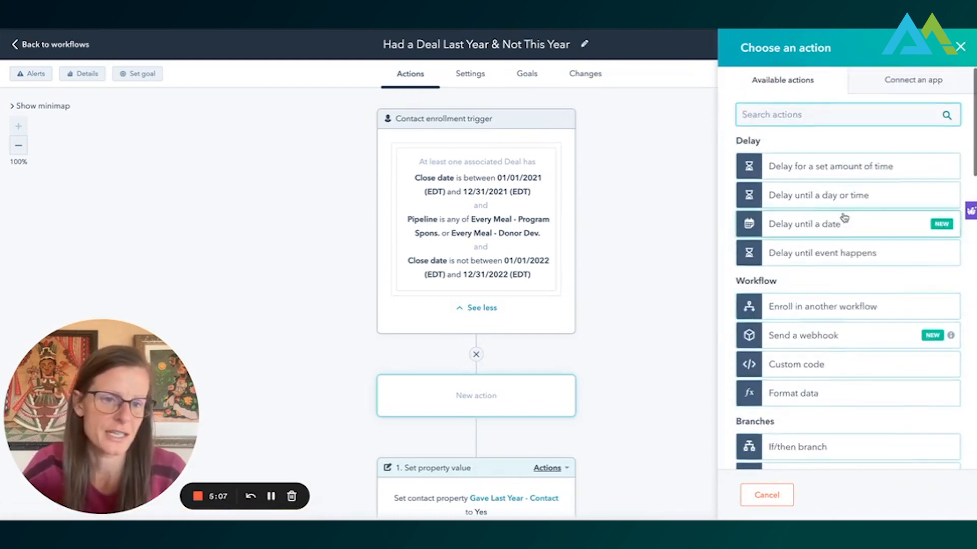
{"action": "left_click", "coordinate": [842, 222]}
{"action": "left_click", "coordinate": [780, 185]}
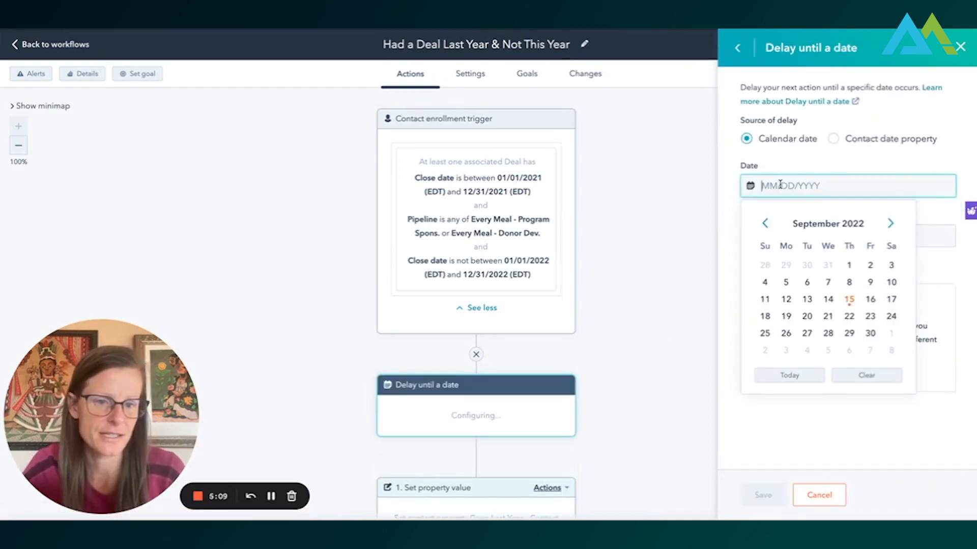
{"action": "type", "text": "12/3"}
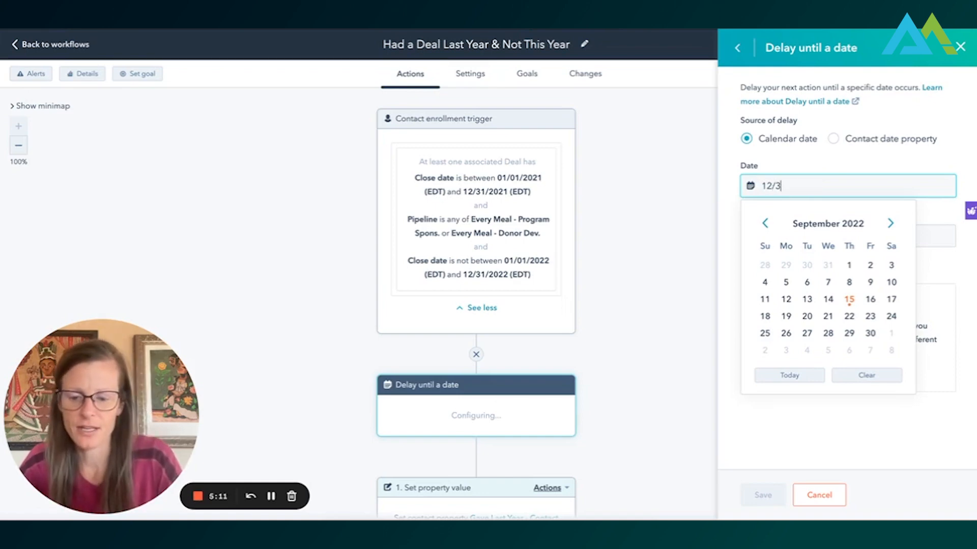
{"action": "type", "text": "1/20"}
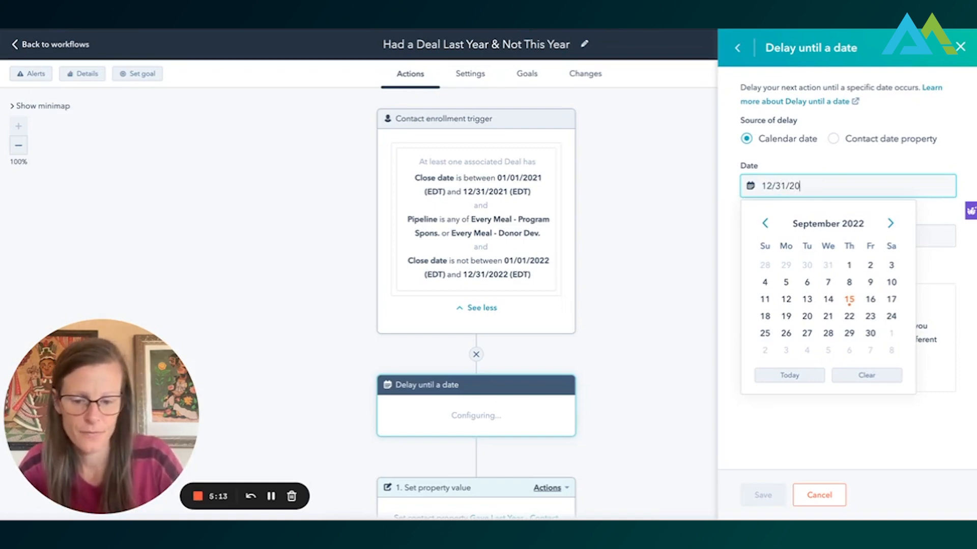
{"action": "type", "text": "22"}
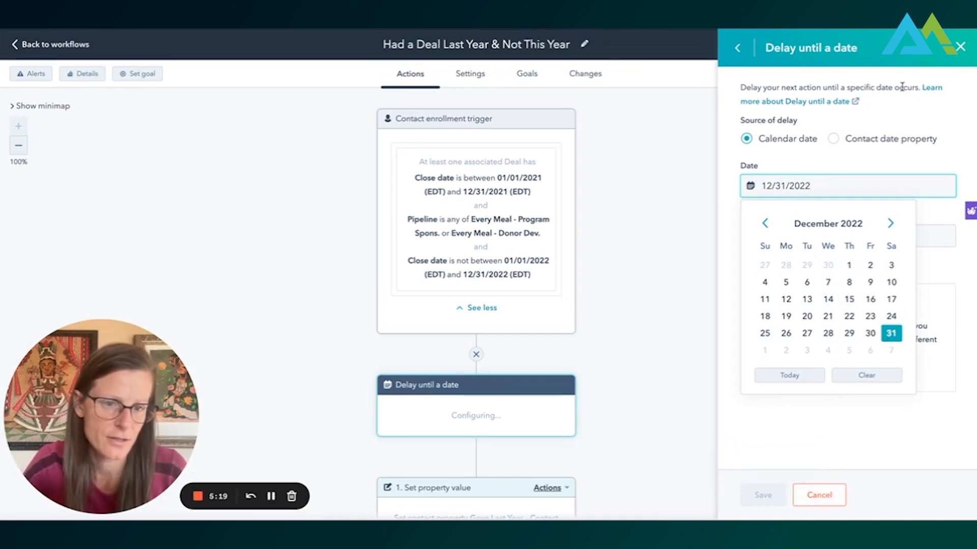
- Set the delay's time of day to 11:59 PM and save the action
{"action": "left_click", "coordinate": [908, 110]}
{"action": "left_click", "coordinate": [780, 236]}
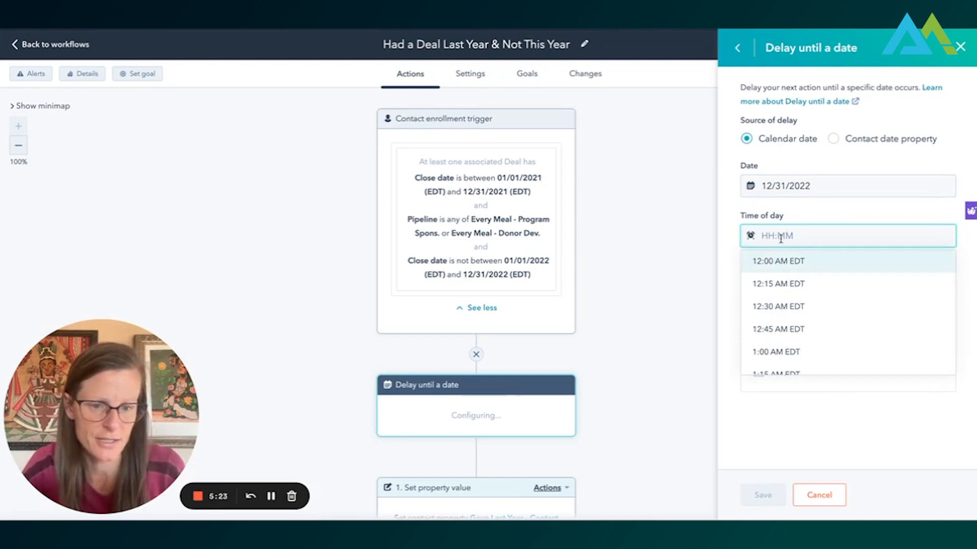
{"action": "type", "text": "11:59pm"}
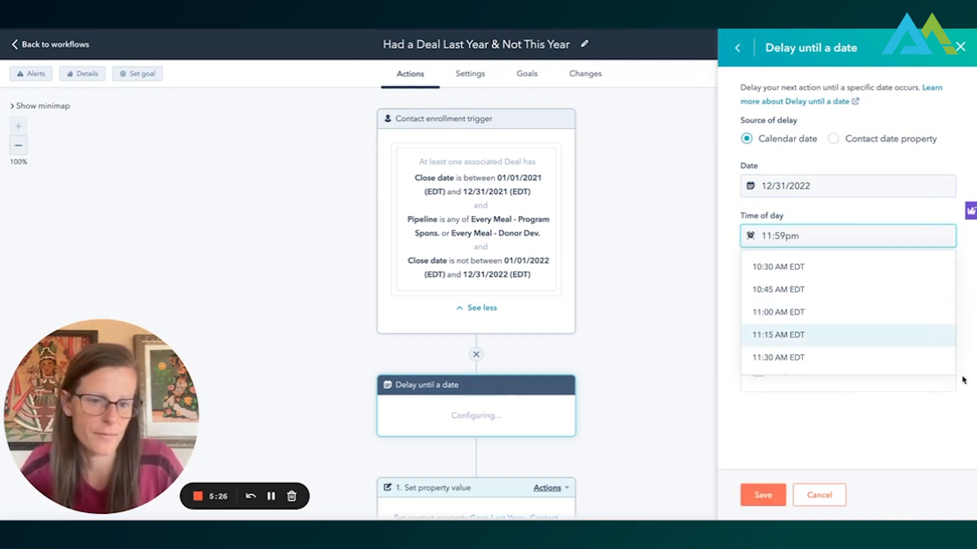
{"action": "left_click", "coordinate": [893, 431]}
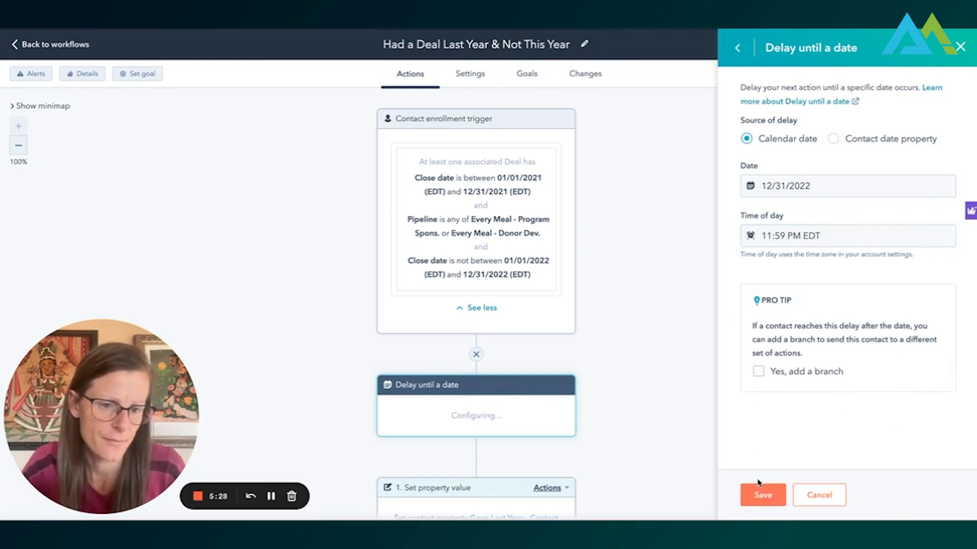
{"action": "left_click", "coordinate": [769, 501]}
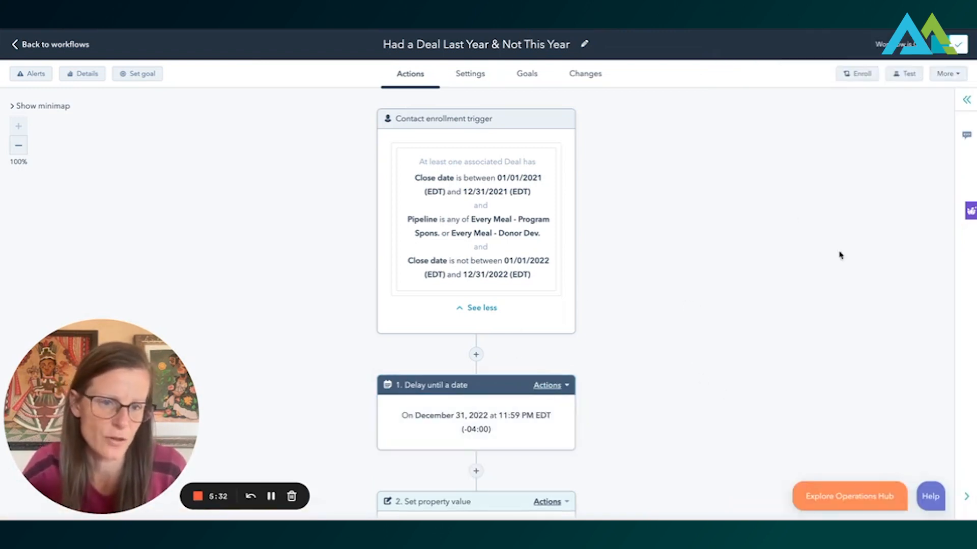
- Insert a Clear property value action between the delay and the Gave Last Year action, targeting the contact property Consecutive Years Giving - Contact
{"action": "scroll", "coordinate": [709, 224], "scroll_direction": "down", "scroll_amount": 3}
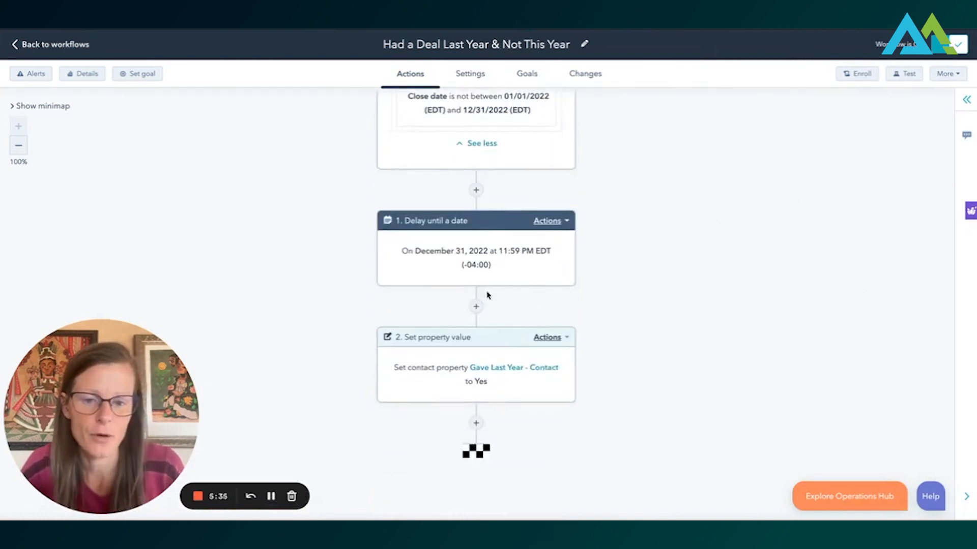
{"action": "left_click", "coordinate": [475, 307]}
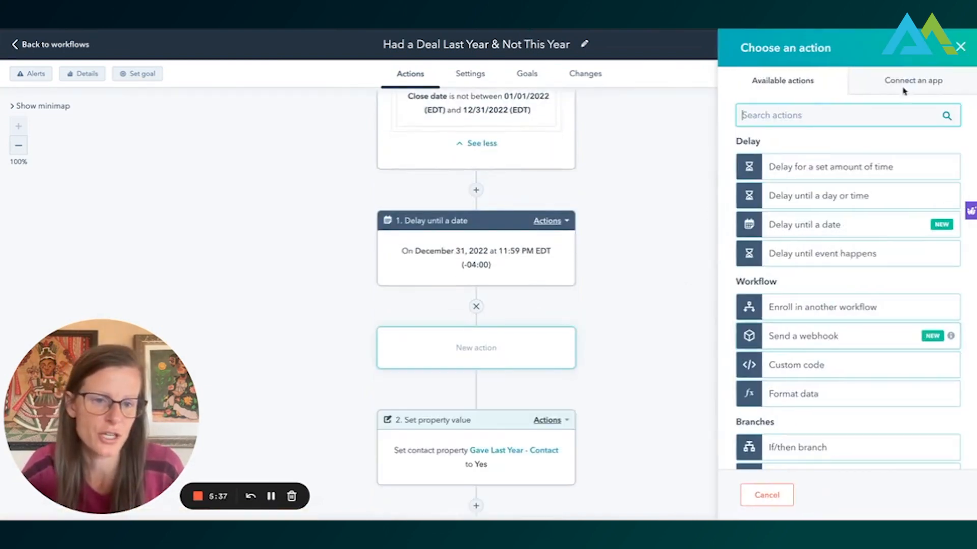
{"action": "scroll", "coordinate": [843, 294], "scroll_direction": "down", "scroll_amount": 15}
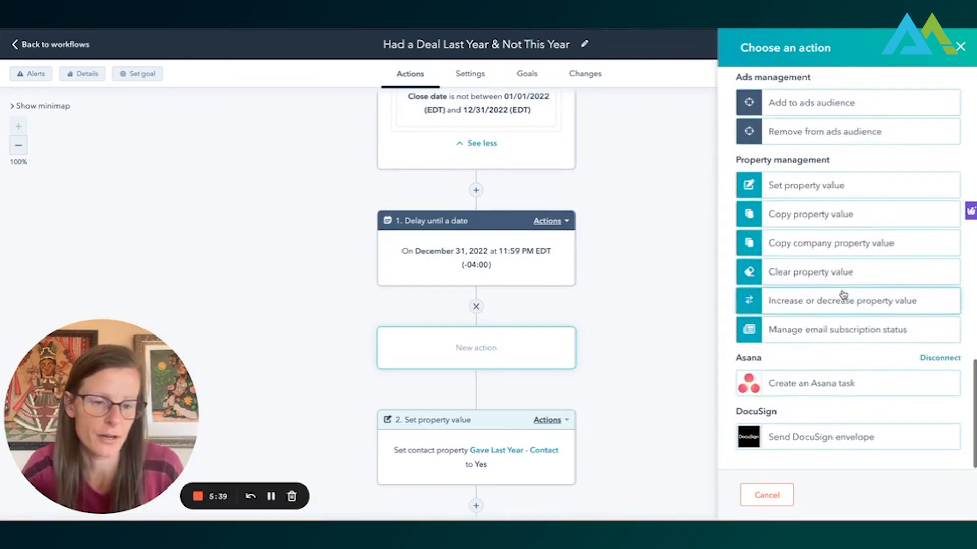
{"action": "left_click", "coordinate": [827, 272]}
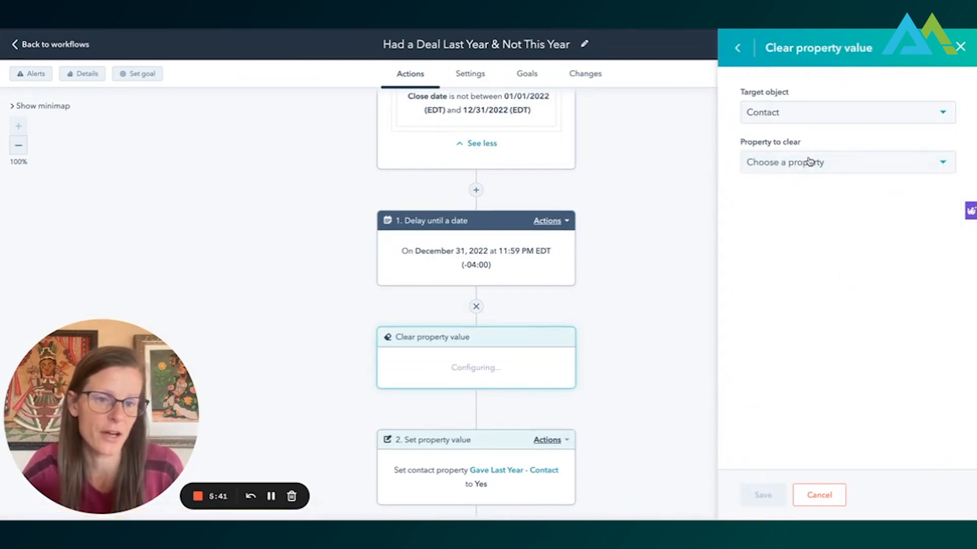
{"action": "left_click", "coordinate": [809, 163]}
{"action": "type", "text": "a"}
{"action": "key", "text": "BackSpace"}
{"action": "type", "text": "year"}
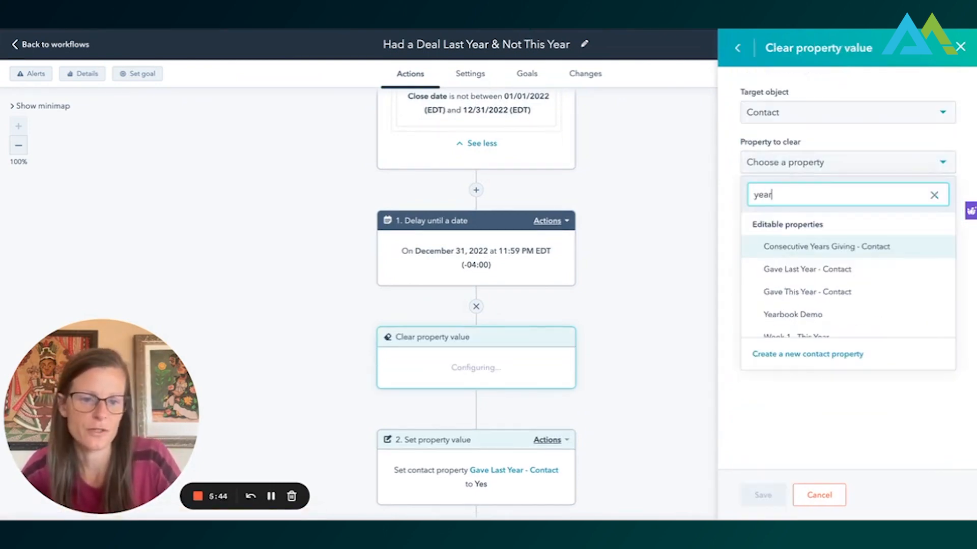
{"action": "left_click", "coordinate": [839, 253]}
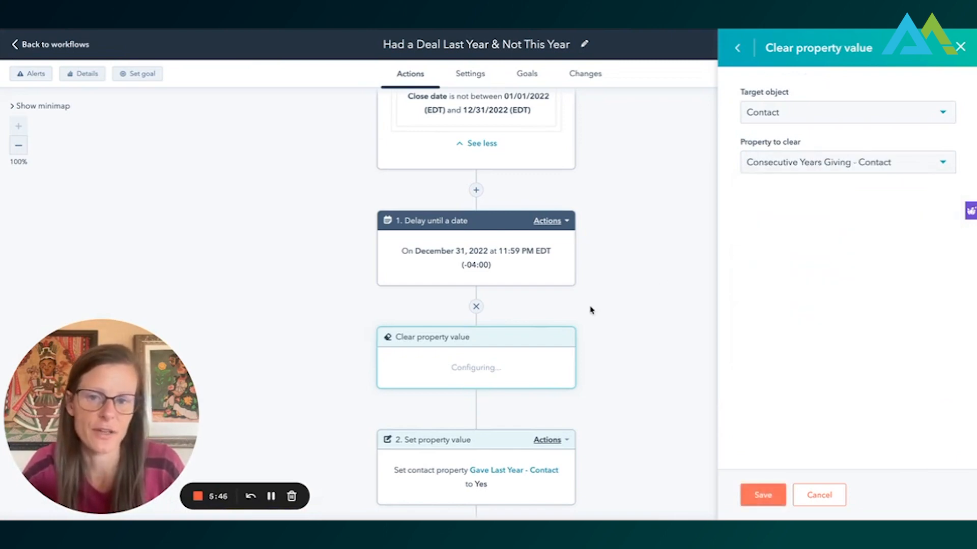
{"action": "scroll", "coordinate": [590, 310], "scroll_direction": "up", "scroll_amount": 3}
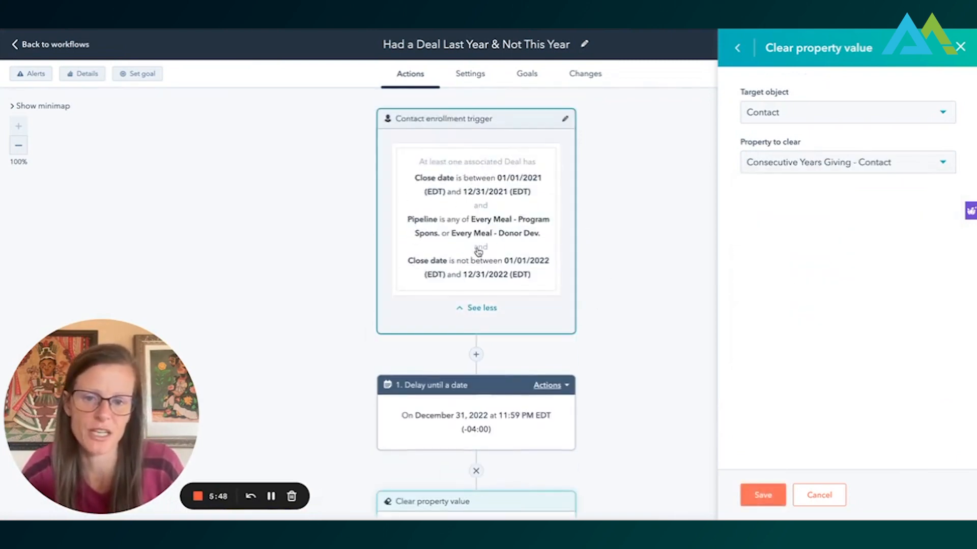